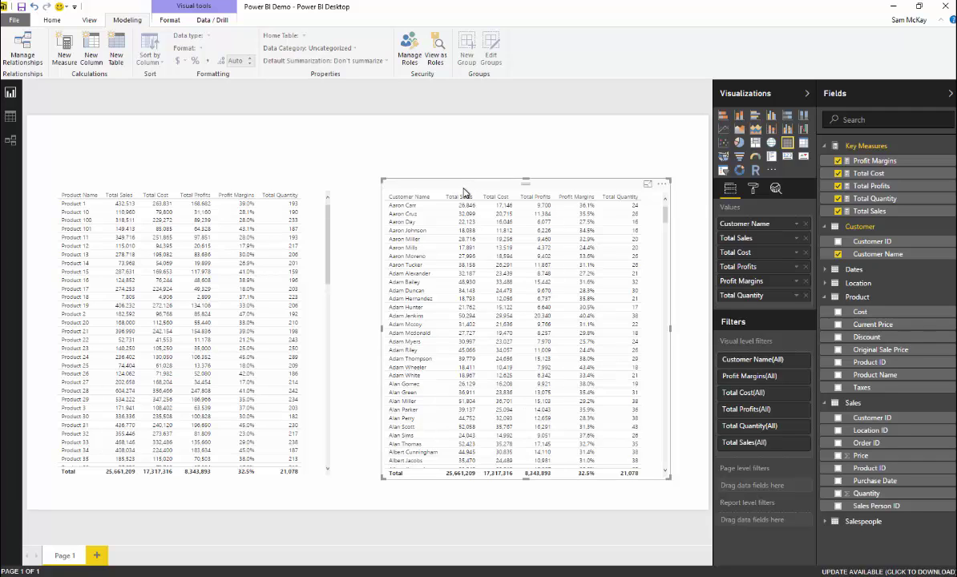
- Delete the customer table and the product table from the report page
{"action": "key", "text": "Delete"}
{"action": "left_click", "coordinate": [278, 194]}
{"action": "key", "text": "Delete"}
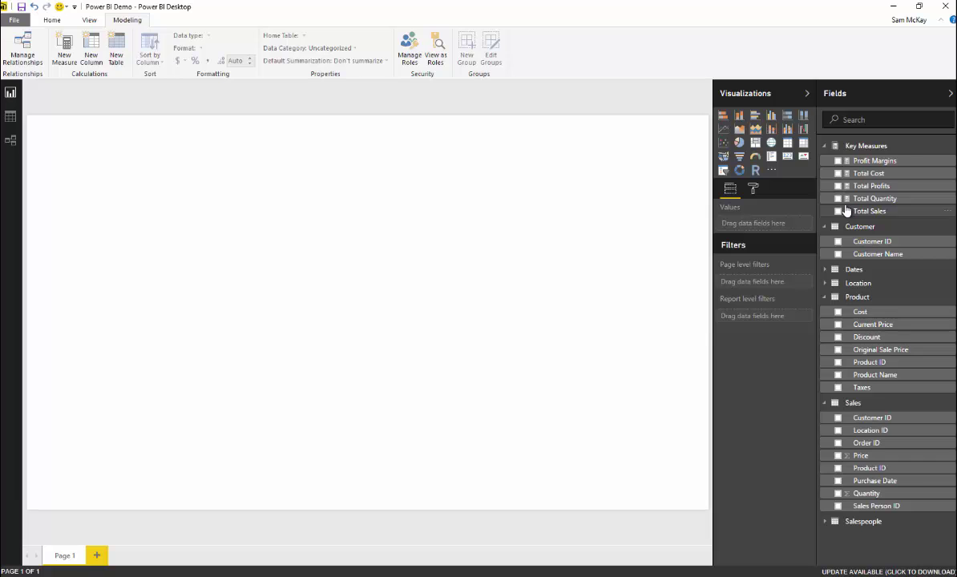
- Create a visual on the blank page with Total Sales as the value and Date from the Dates table on the axis
{"action": "left_click_drag", "start_coordinate": [847, 210], "coordinate": [445, 236]}
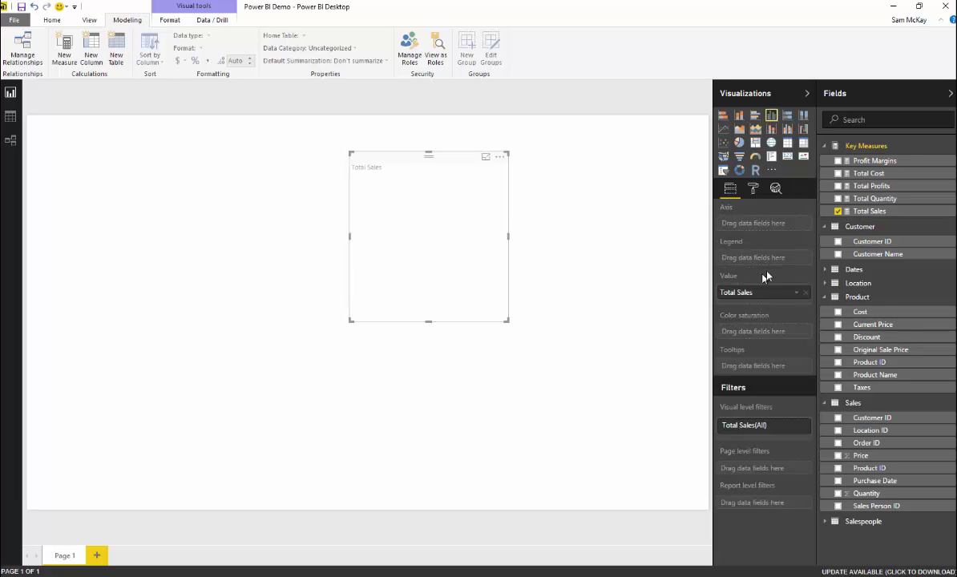
{"action": "left_click", "coordinate": [825, 269]}
{"action": "left_click_drag", "start_coordinate": [851, 282], "coordinate": [759, 228]}
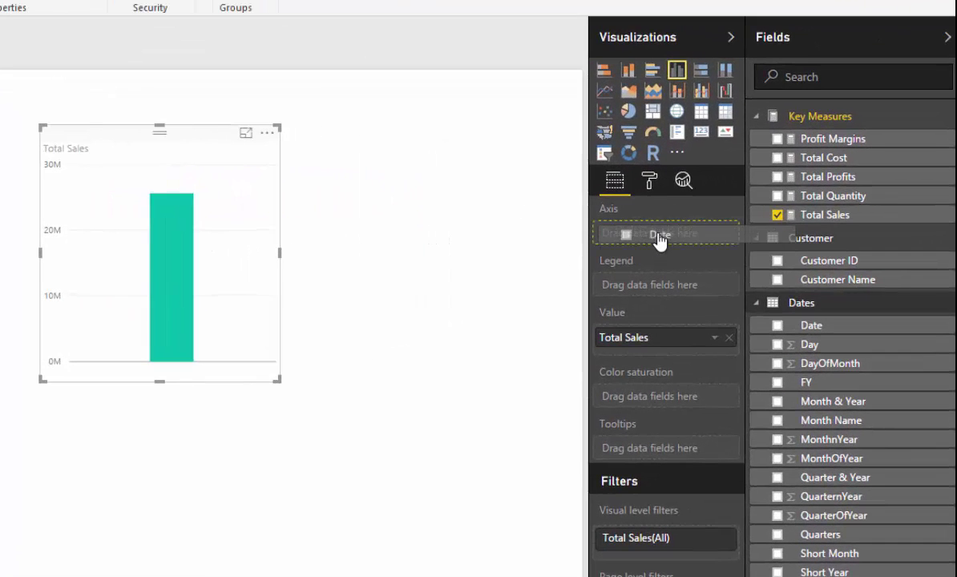
{"action": "left_click_drag", "start_coordinate": [659, 240], "coordinate": [659, 237]}
- Convert the chart to a table, switch Date from the hierarchy to plain dates, and enlarge the table
{"action": "left_click", "coordinate": [701, 111]}
{"action": "left_click", "coordinate": [715, 234]}
{"action": "left_click", "coordinate": [741, 285]}
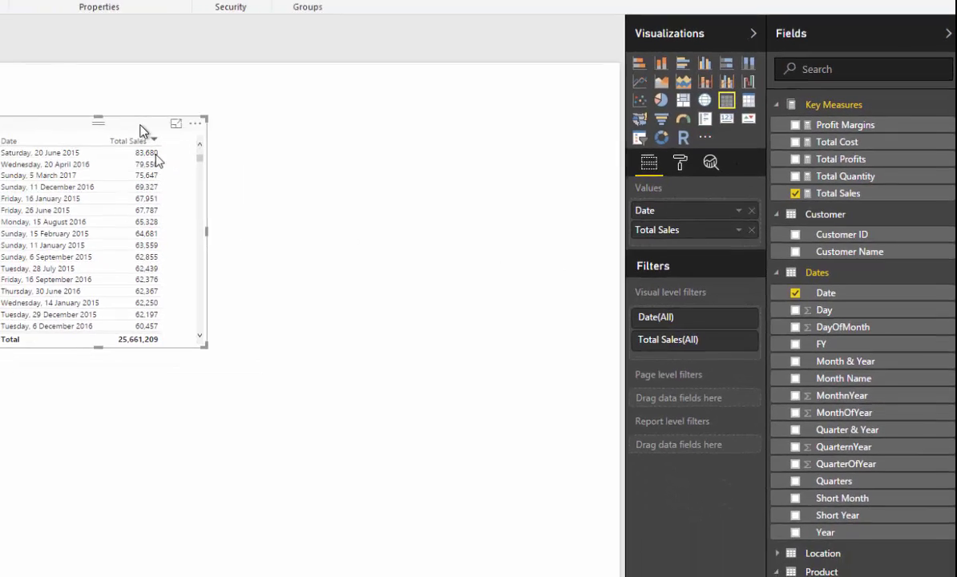
{"action": "left_click_drag", "start_coordinate": [206, 347], "coordinate": [454, 575]}
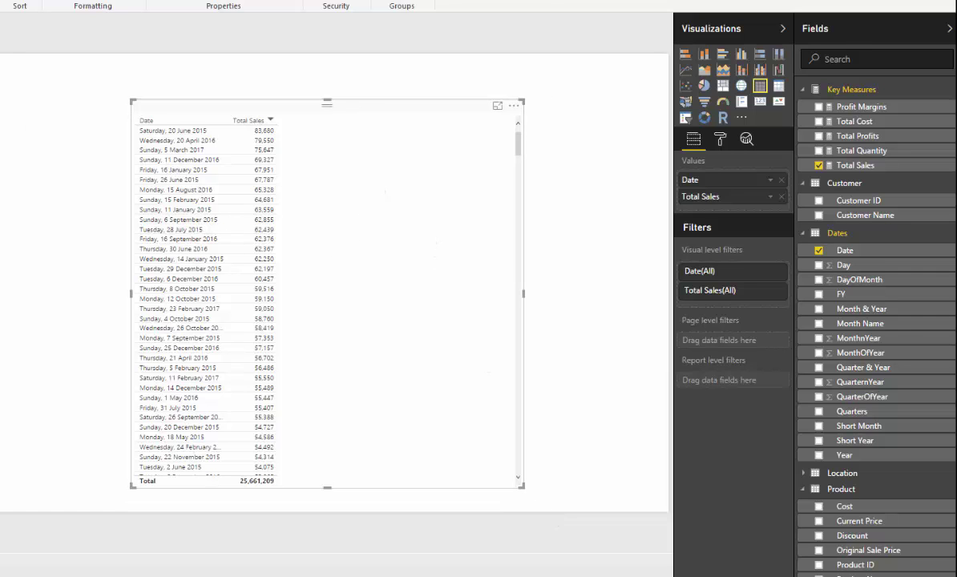
- Format the Date column of the Dates table as *14/03/2001 (d/MM/yyyy)
{"action": "left_click", "coordinate": [0, 54]}
{"action": "left_click", "coordinate": [881, 105]}
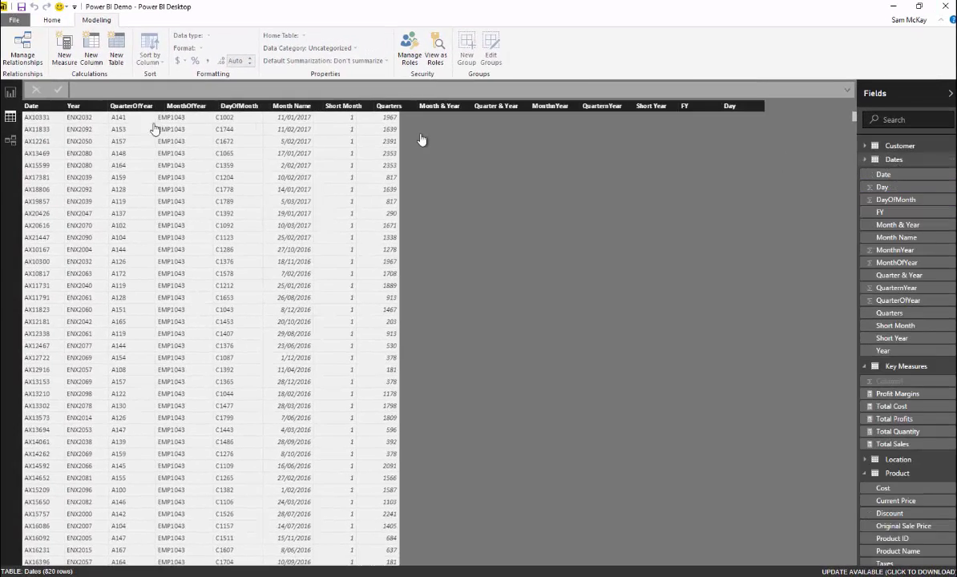
{"action": "left_click", "coordinate": [30, 106]}
{"action": "left_click", "coordinate": [214, 50]}
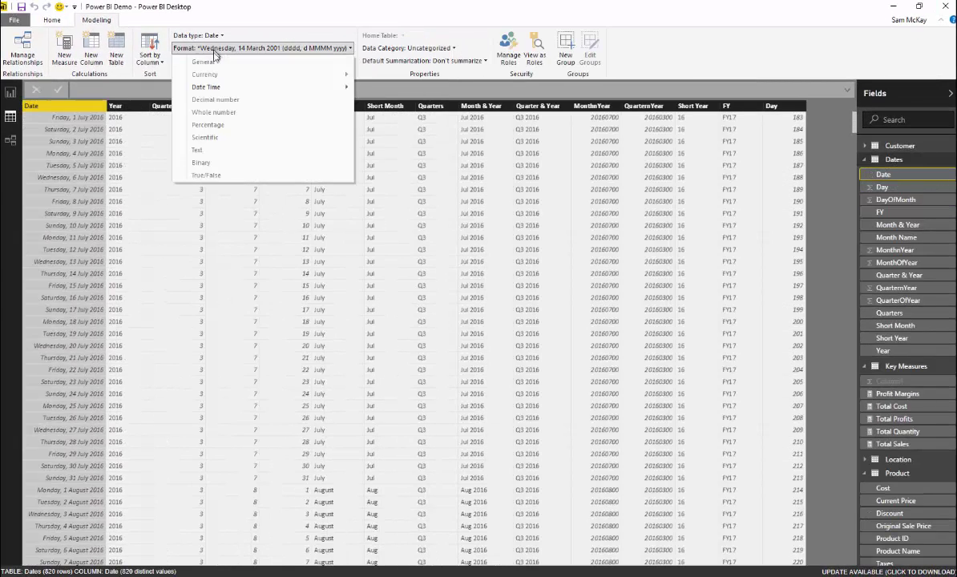
{"action": "mouse_move", "coordinate": [210, 86]}
{"action": "left_click", "coordinate": [368, 83]}
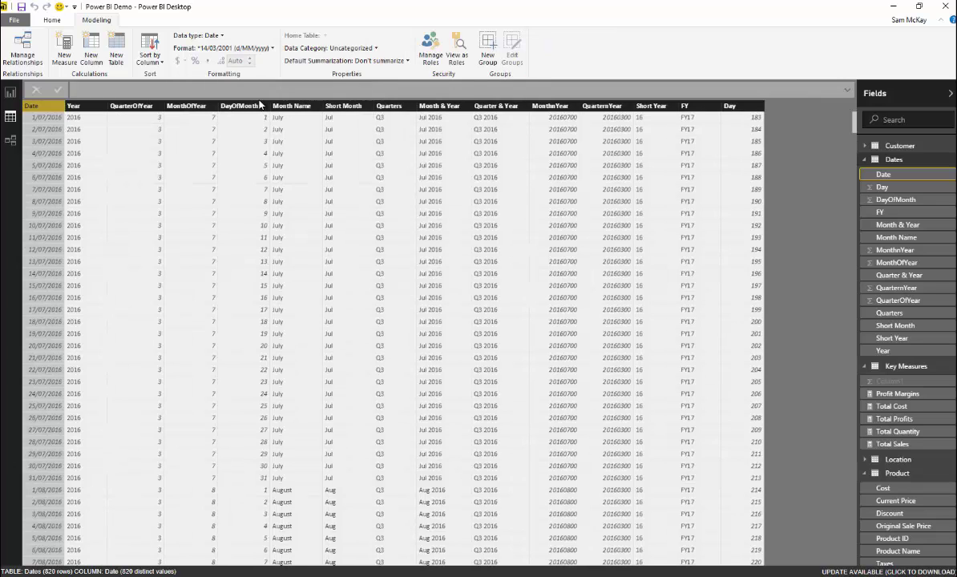
- Sort the report table by Date from earliest to latest and display the formula of the Total Sales measure
{"action": "left_click", "coordinate": [10, 92]}
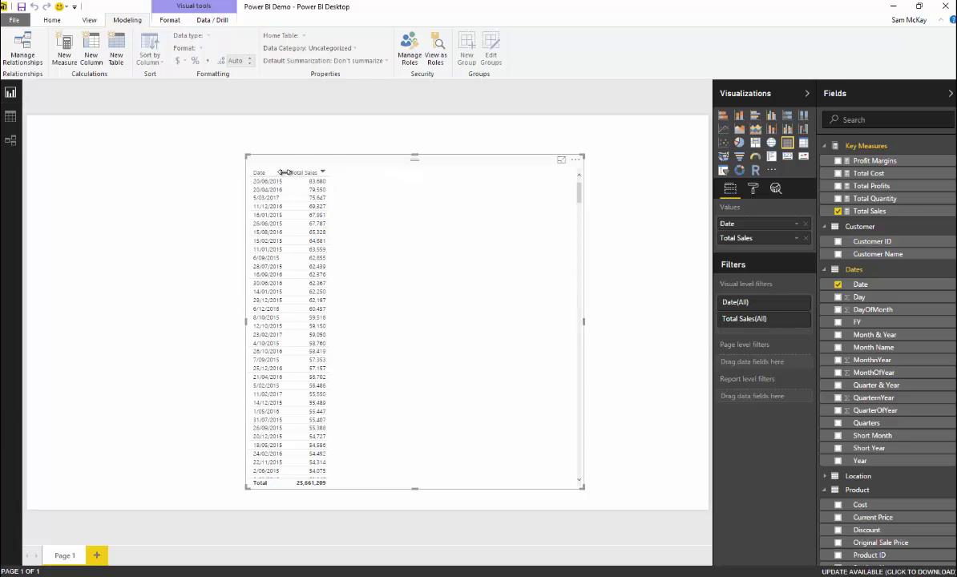
{"action": "left_click", "coordinate": [274, 173]}
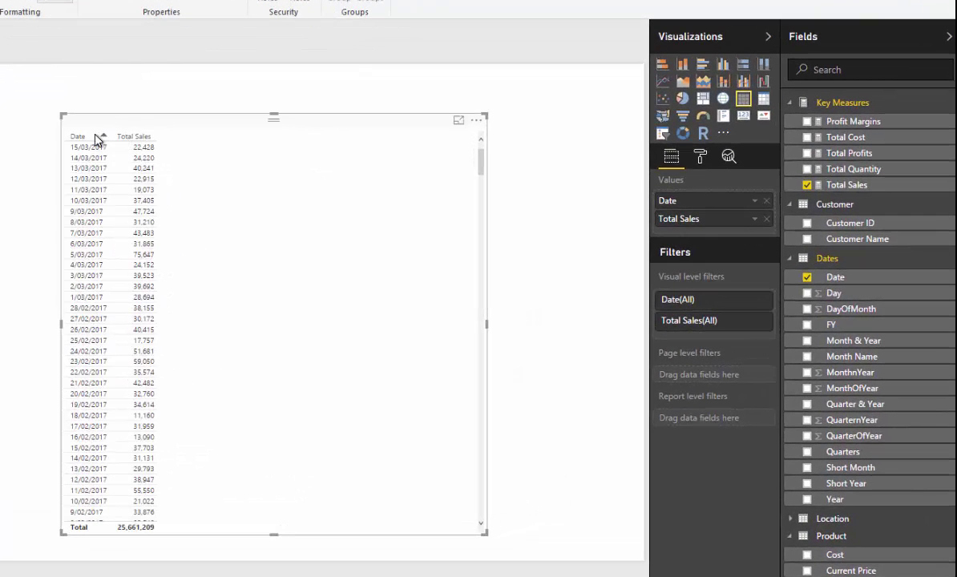
{"action": "left_click", "coordinate": [105, 139]}
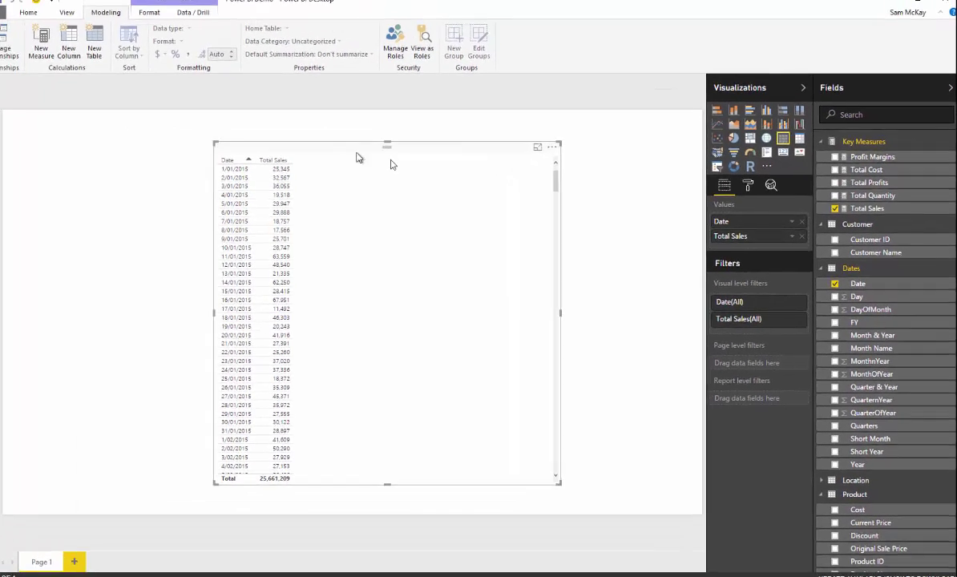
{"action": "left_click", "coordinate": [892, 210]}
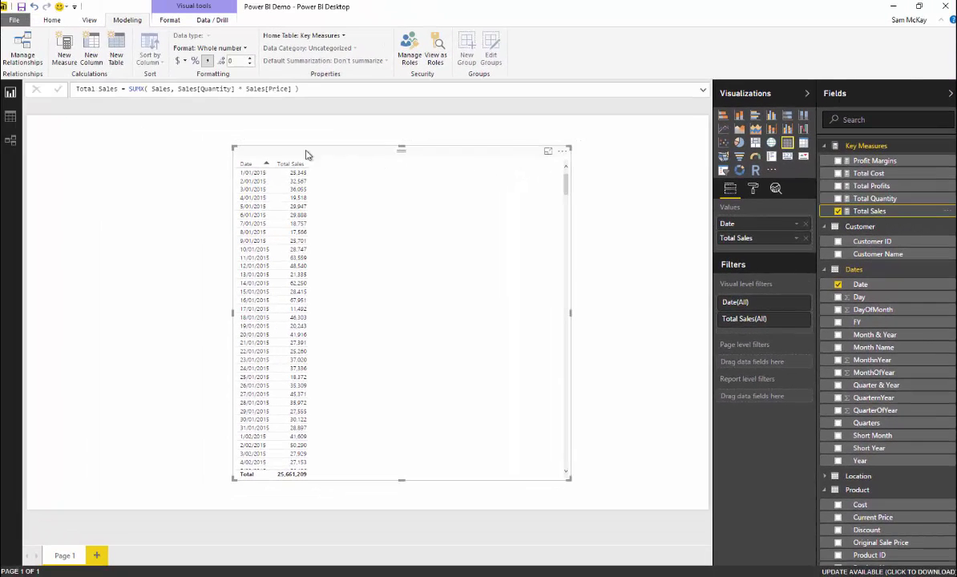
- Create a new table named Time Comparison with the value 1 in Column1 and load it
{"action": "left_click", "coordinate": [51, 19]}
{"action": "left_click", "coordinate": [154, 46]}
{"action": "left_click", "coordinate": [296, 147]}
{"action": "type", "text": "1"}
{"action": "left_click_drag", "start_coordinate": [316, 434], "coordinate": [224, 437]}
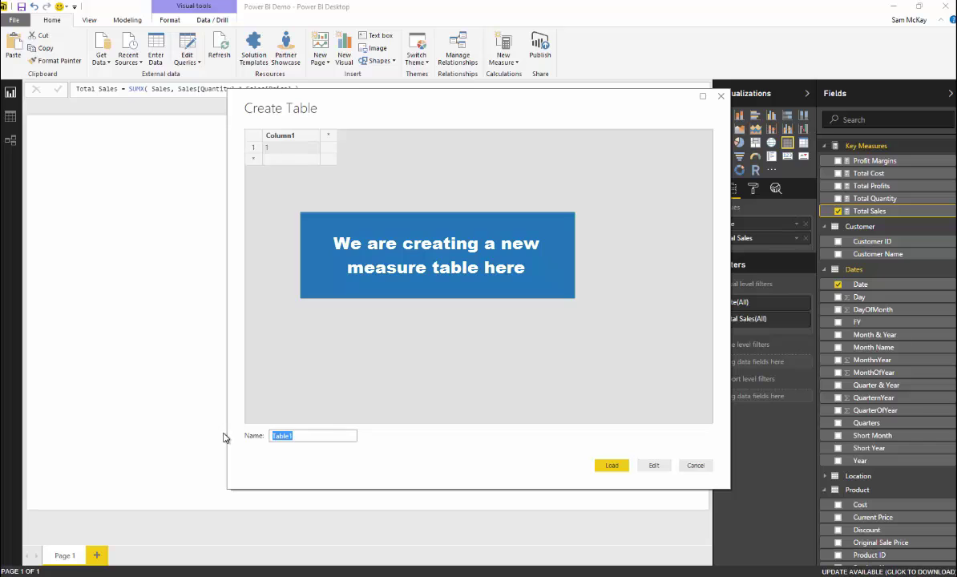
{"action": "type", "text": "Time Compa"}
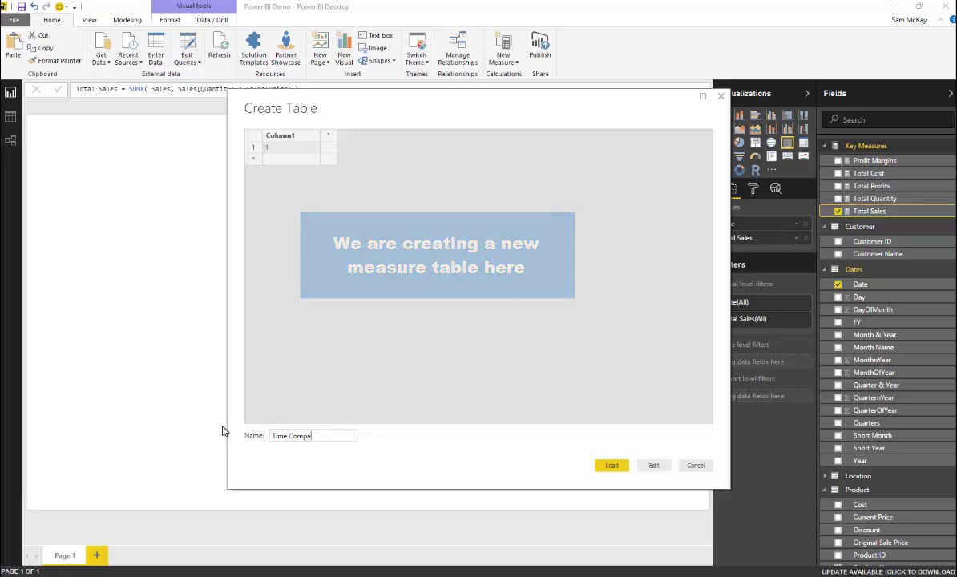
{"action": "type", "text": "rison"}
{"action": "key", "text": "Return"}
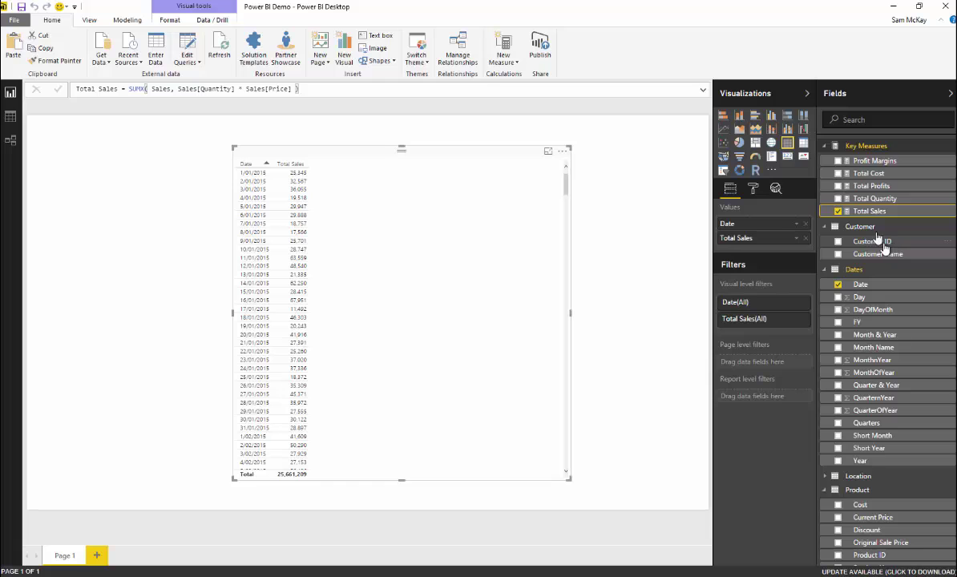
- Start a new measure named Sales LY in the Time Comparison table
{"action": "left_click", "coordinate": [825, 146]}
{"action": "scroll", "coordinate": [881, 320], "scroll_direction": "down", "scroll_amount": 4}
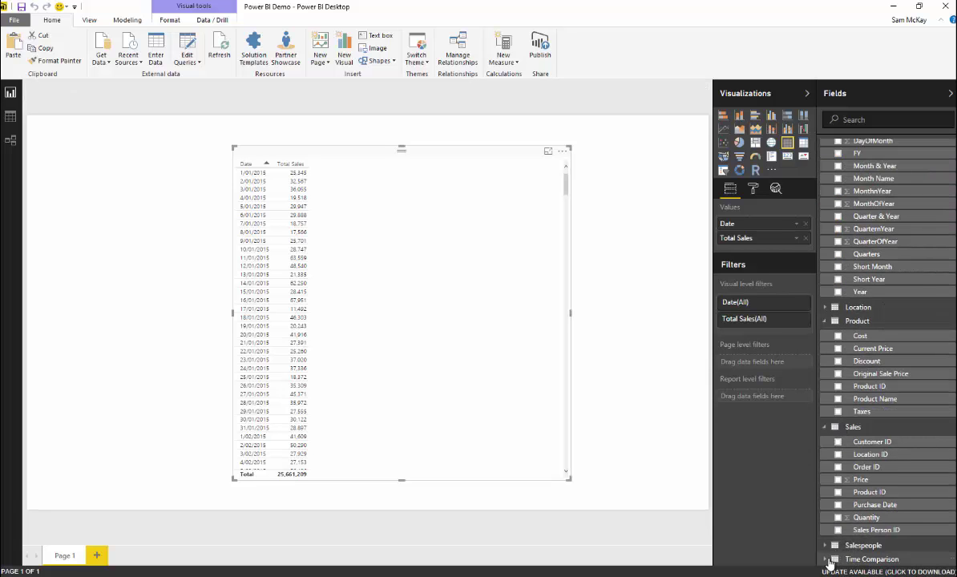
{"action": "scroll", "coordinate": [897, 488], "scroll_direction": "down", "scroll_amount": 1}
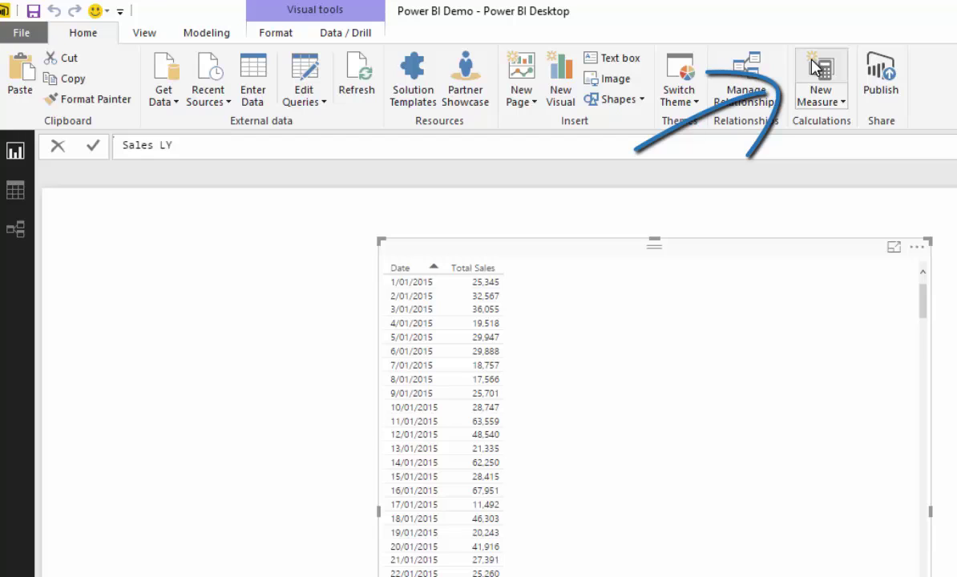
{"action": "type", "text": "="}
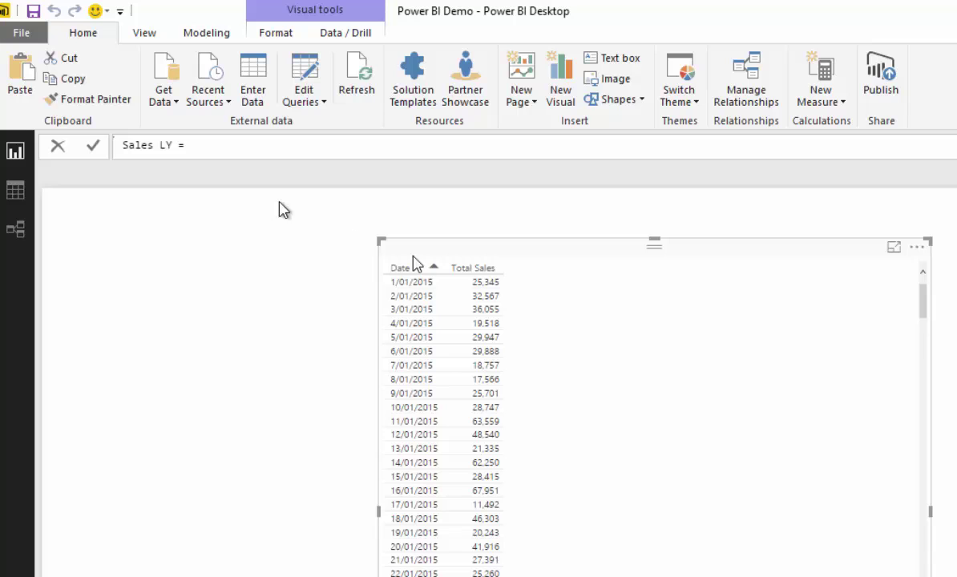
- Examine the Total Sales formula and how it evaluates for each date in the table
{"action": "left_click", "coordinate": [489, 252]}
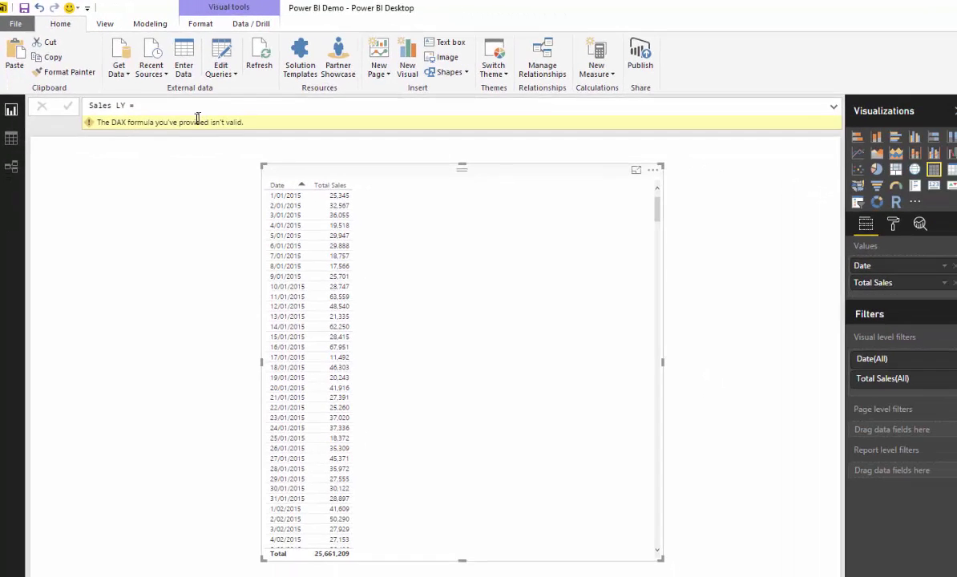
{"action": "key", "text": "Escape"}
{"action": "left_click_drag", "start_coordinate": [410, 176], "coordinate": [365, 182]}
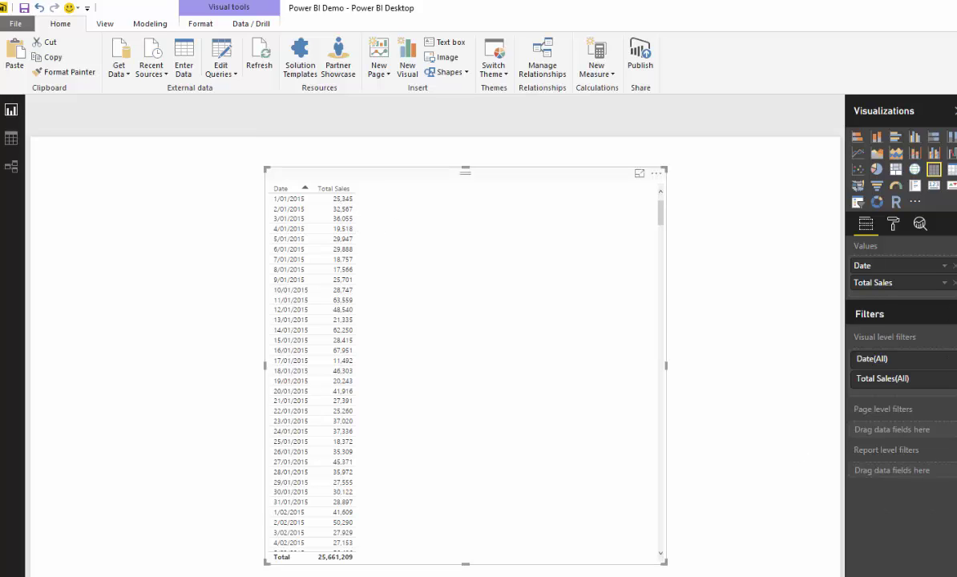
{"action": "left_click_drag", "start_coordinate": [405, 111], "coordinate": [63, 110]}
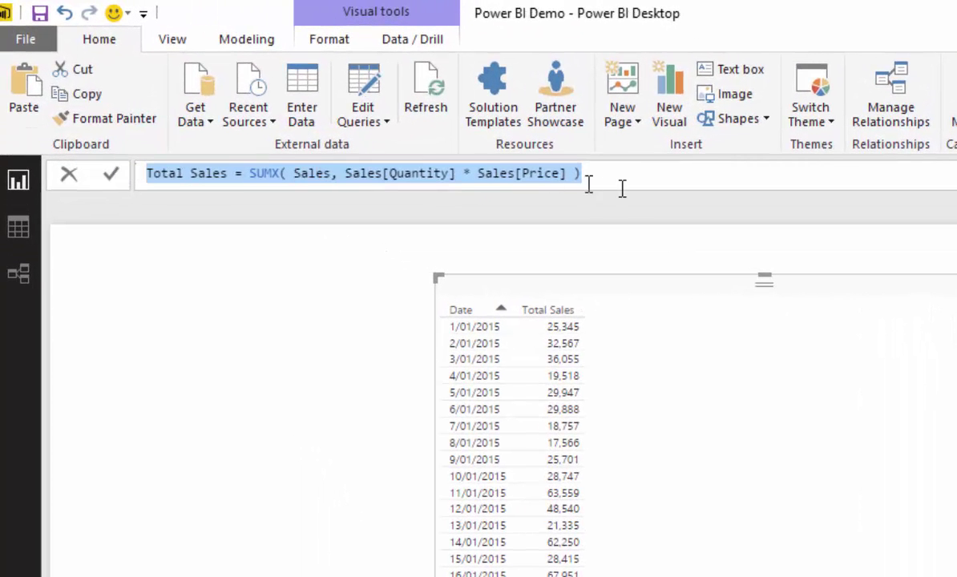
{"action": "left_click", "coordinate": [632, 297]}
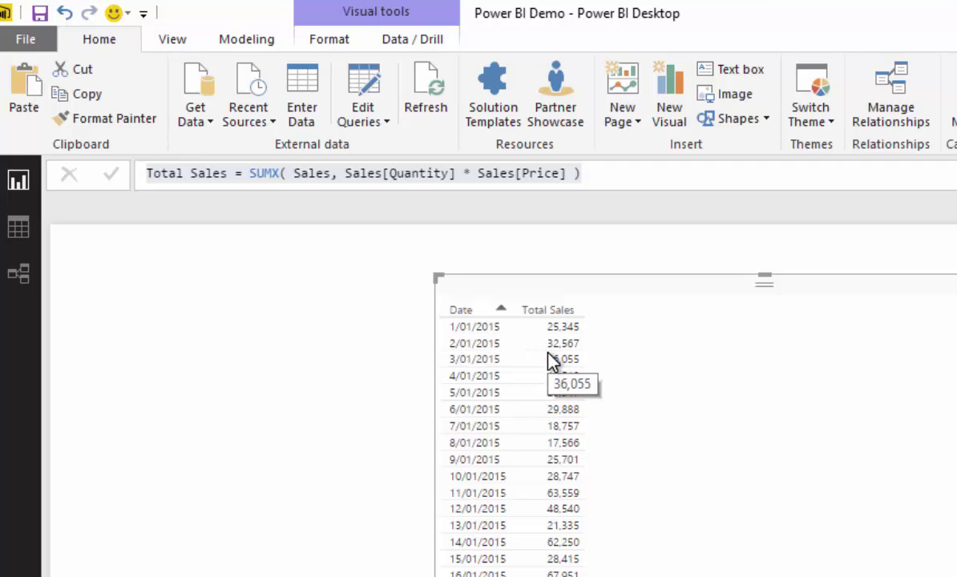
{"action": "left_click_drag", "start_coordinate": [643, 293], "coordinate": [606, 288]}
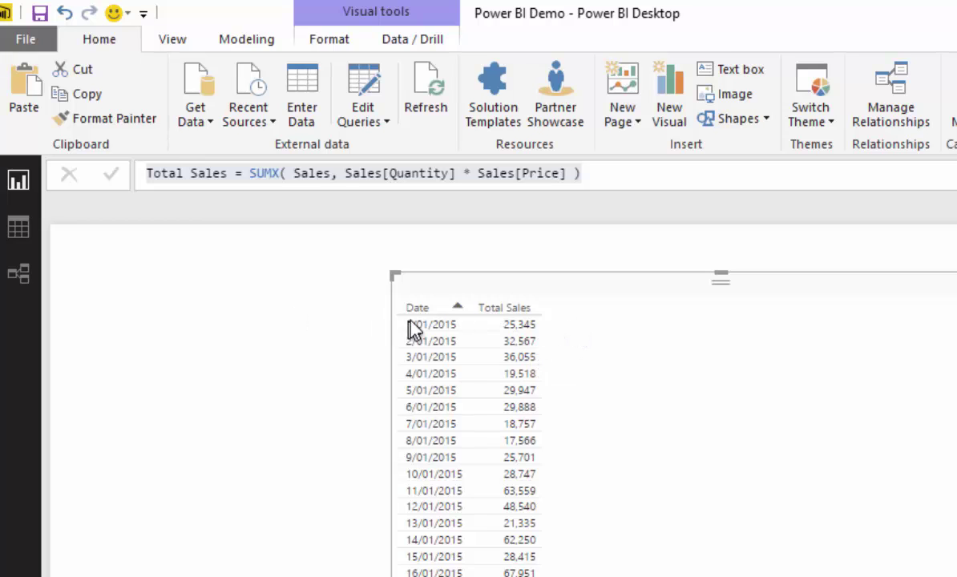
{"action": "scroll", "coordinate": [579, 373], "scroll_direction": "down", "scroll_amount": 2}
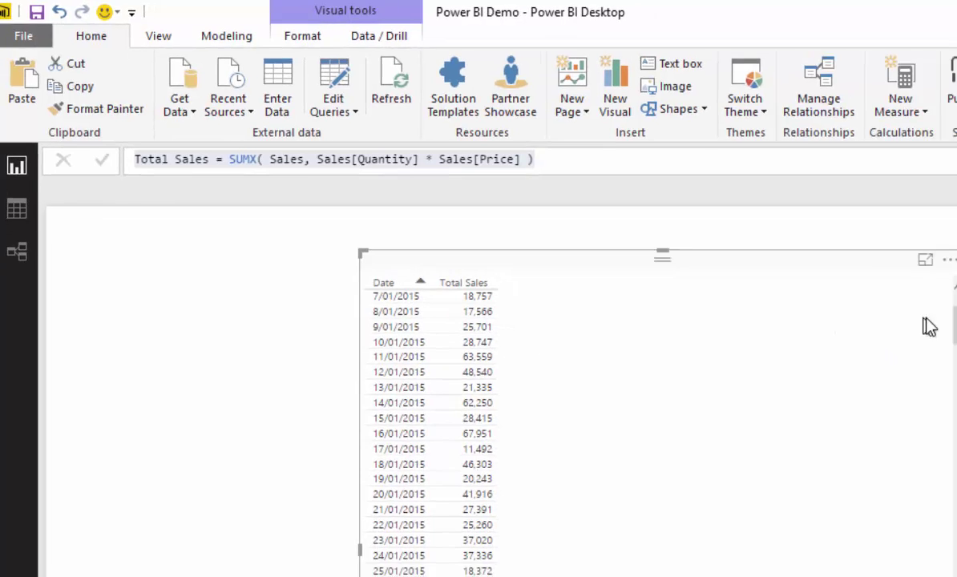
{"action": "scroll", "coordinate": [930, 200], "scroll_direction": "up", "scroll_amount": 2}
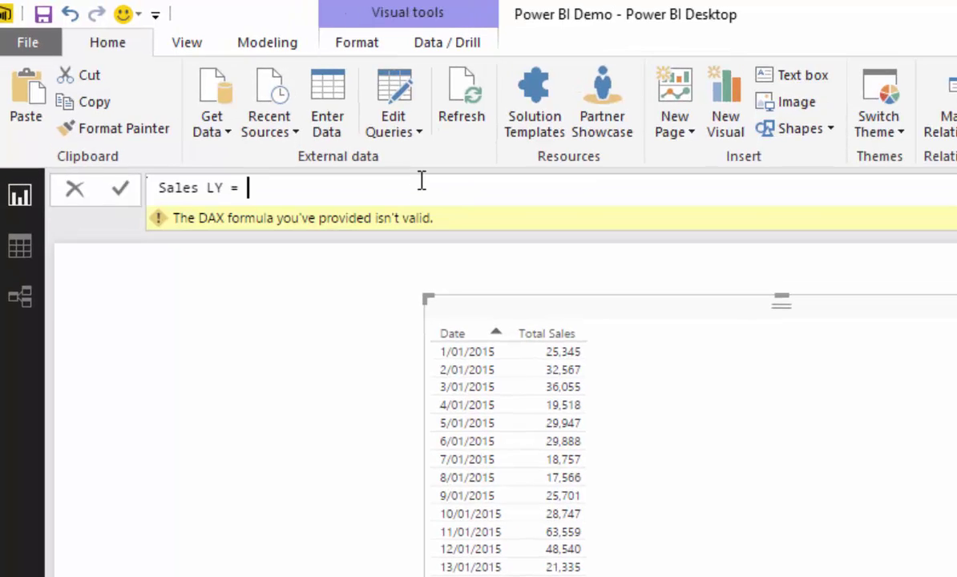
- Define the measure as Sales LY = CALCULATE( [Total Sales], SAMEPERIODLASTYEAR( Dates[Date] ))
{"action": "type", "text": "CALCULATE("}
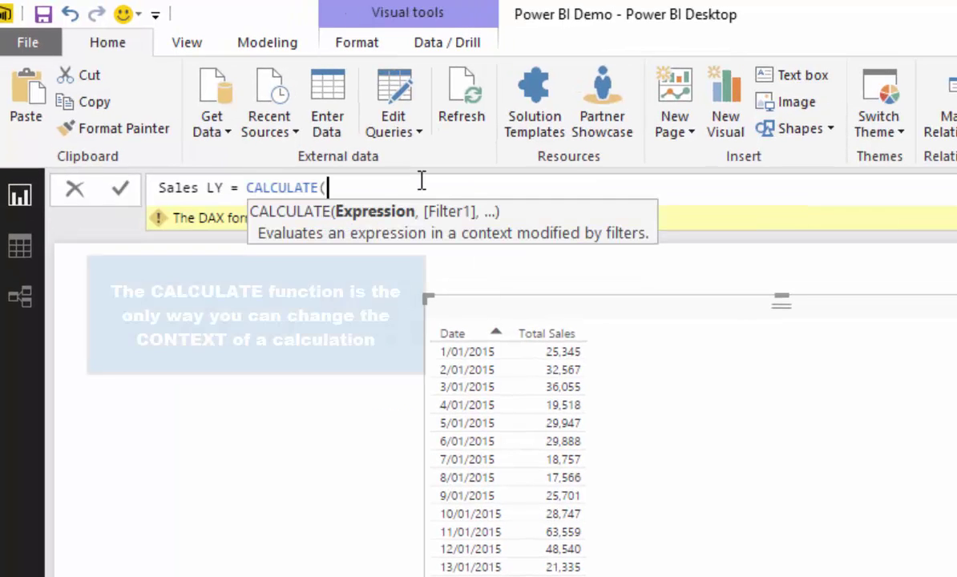
{"action": "type", "text": " [To"}
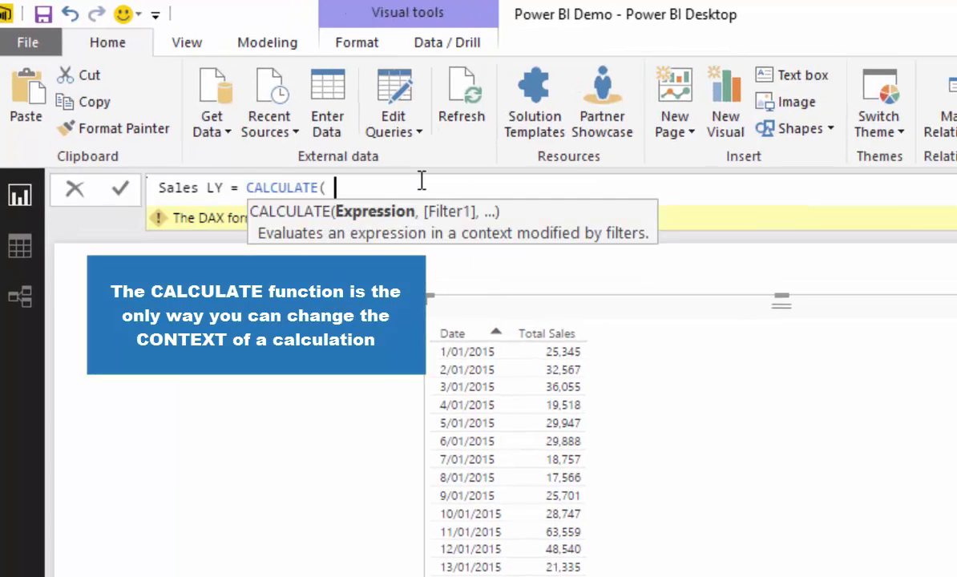
{"action": "type", "text": "tal"}
{"action": "key", "text": "Down"}
{"action": "key", "text": "Down"}
{"action": "key", "text": "Down"}
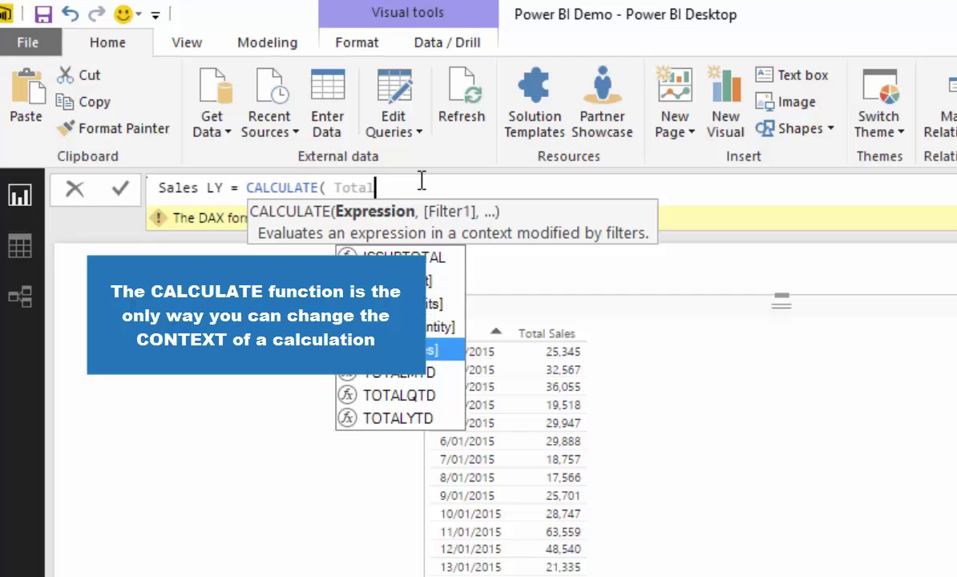
{"action": "key", "text": "Tab"}
{"action": "type", "text": ","}
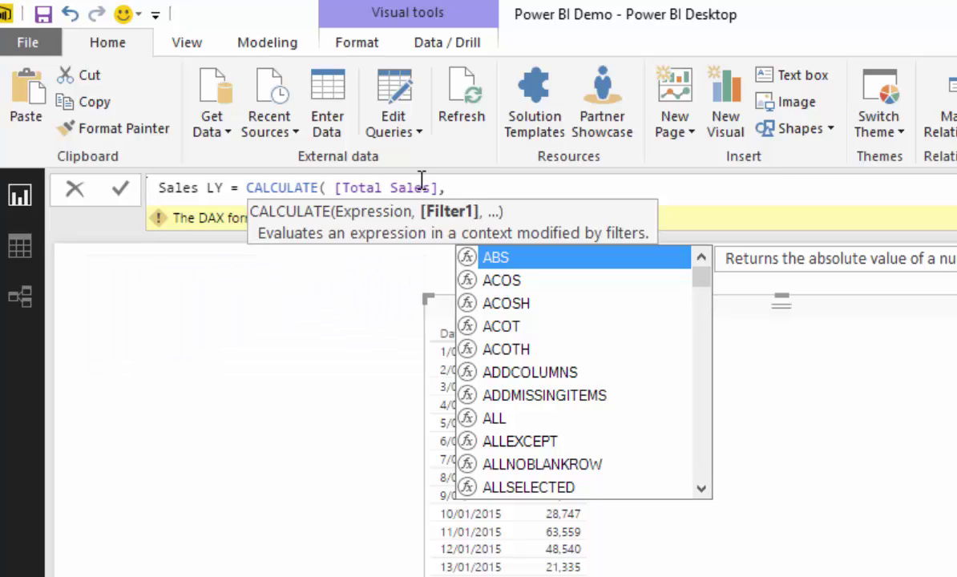
{"action": "type", "text": "SAMEPERIODLASTYEAR("}
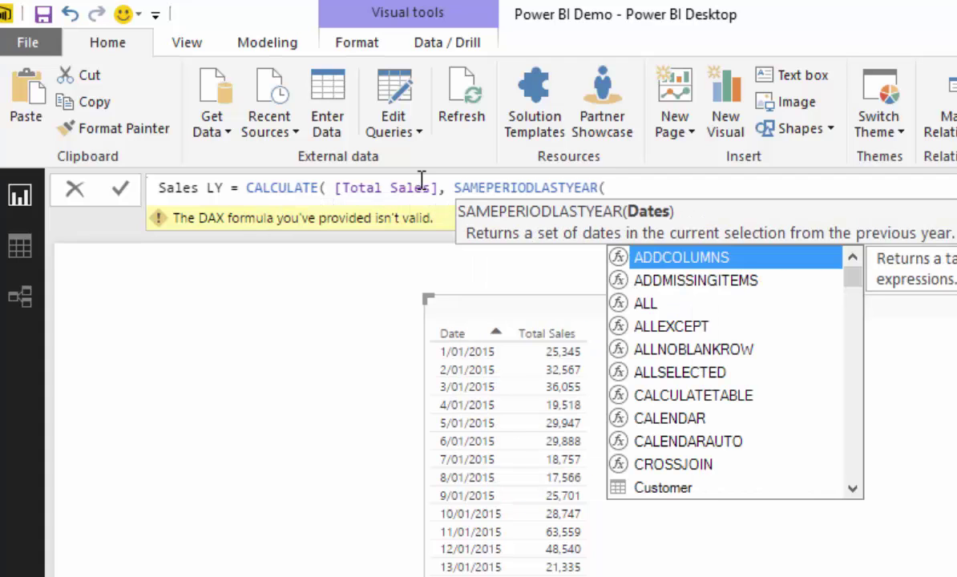
{"action": "type", "text": " Dates[Date]"}
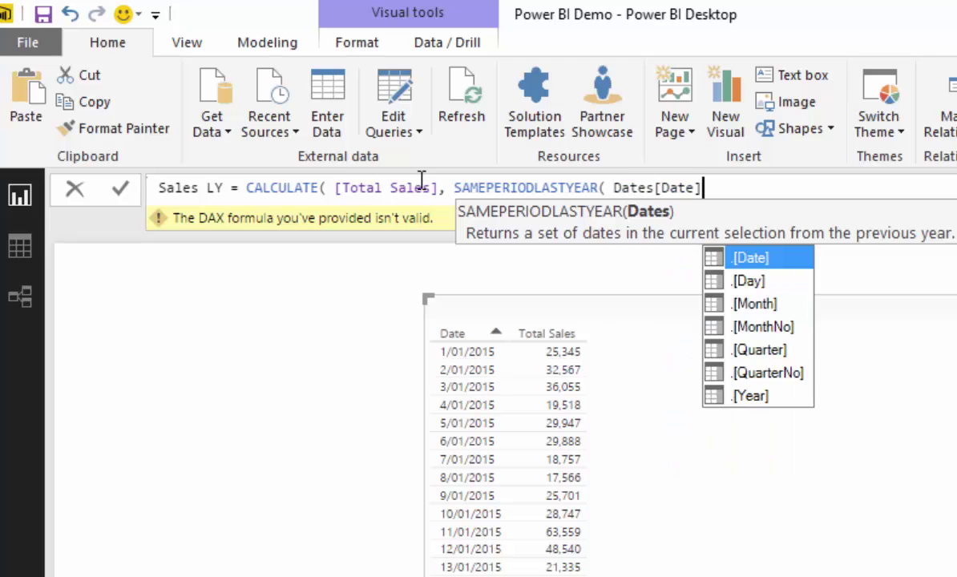
{"action": "type", "text": " ))"}
{"action": "key", "text": "Return"}
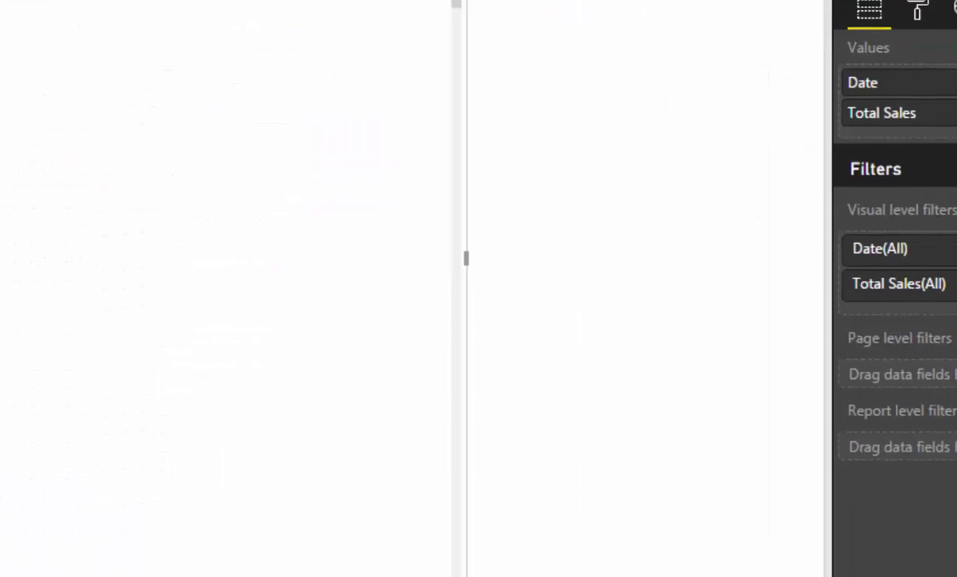
- Add Sales LY to the report table and hide Column1 of the Time Comparison table
{"action": "left_click", "coordinate": [707, 561]}
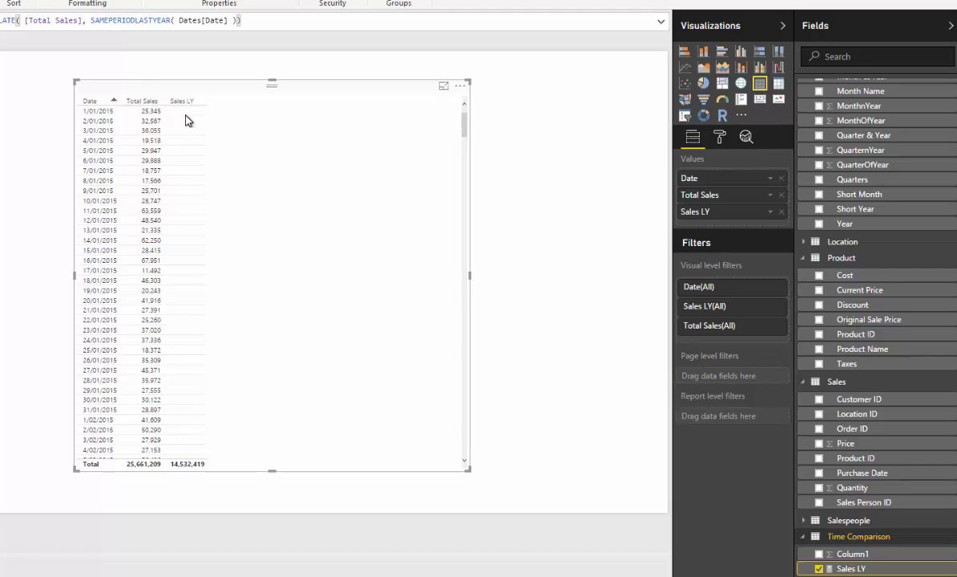
{"action": "right_click", "coordinate": [944, 559]}
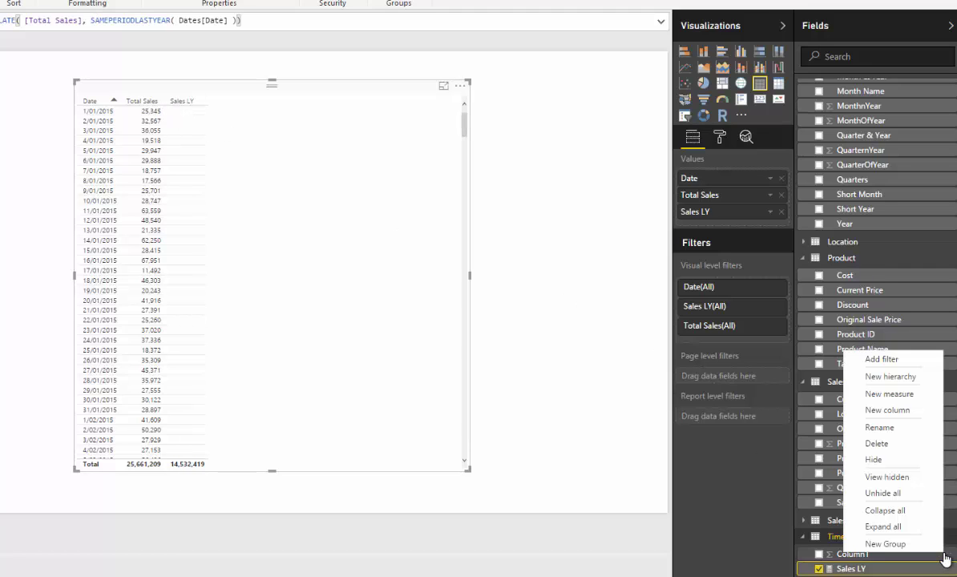
{"action": "left_click", "coordinate": [908, 461]}
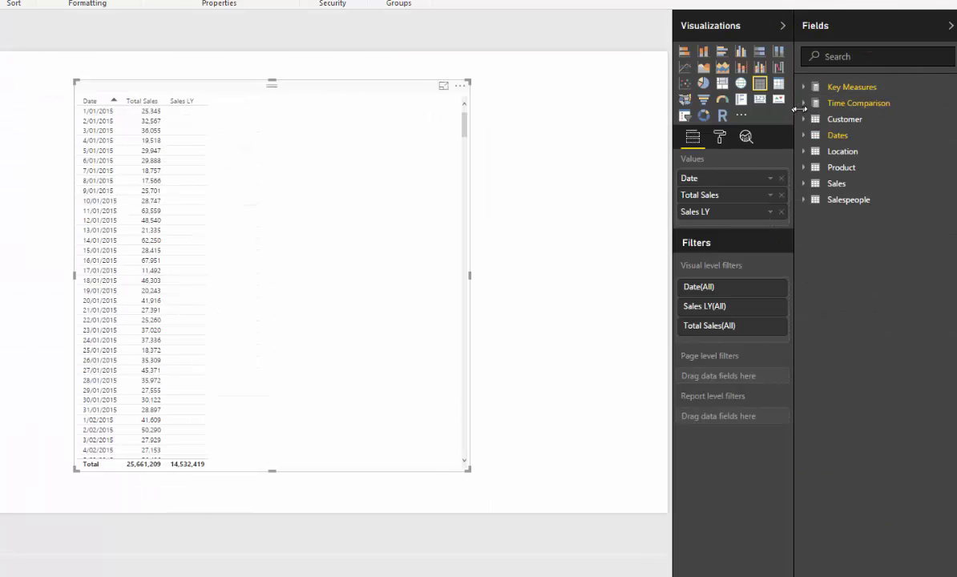
- Create a new measure in the Time Comparison table from a copy of the Sales LY formula and name it Profits LY
{"action": "left_click", "coordinate": [808, 104]}
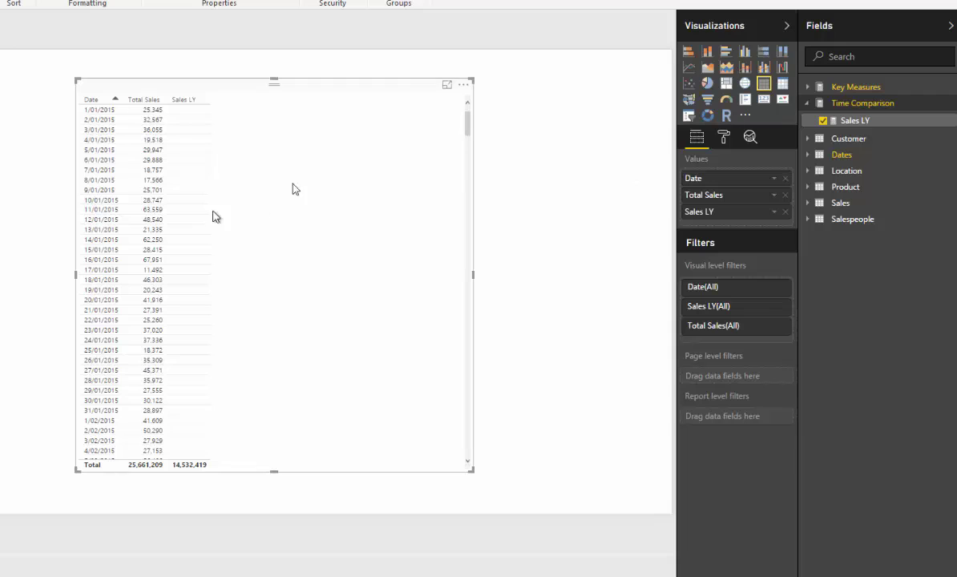
{"action": "left_click_drag", "start_coordinate": [469, 128], "coordinate": [466, 367]}
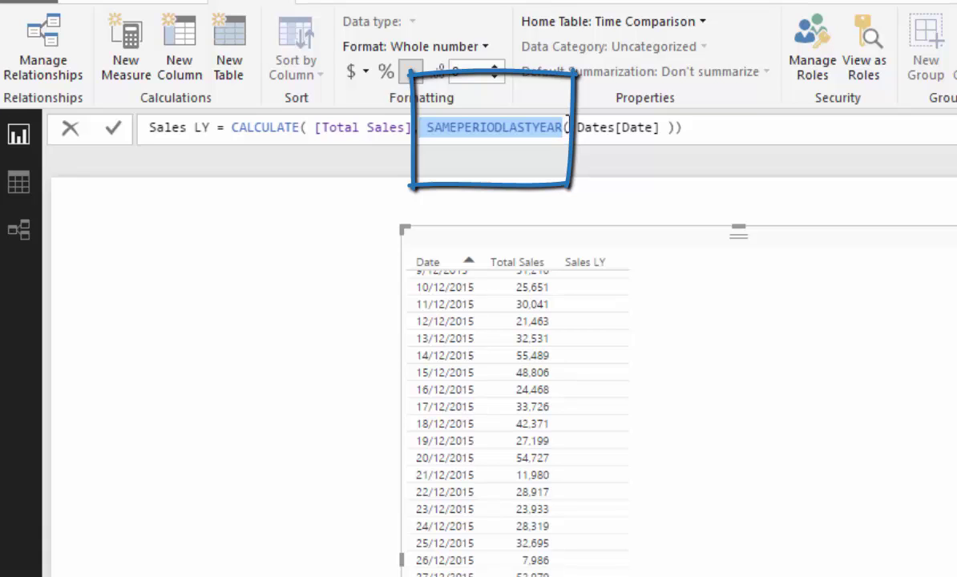
{"action": "left_click_drag", "start_coordinate": [711, 128], "coordinate": [124, 128]}
{"action": "key", "text": "ctrl+c"}
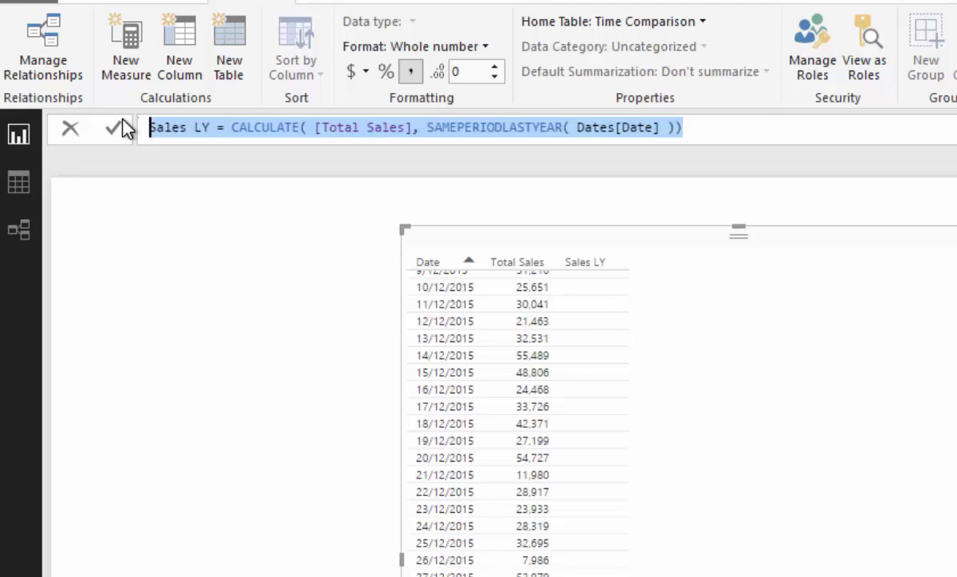
{"action": "left_click", "coordinate": [128, 36]}
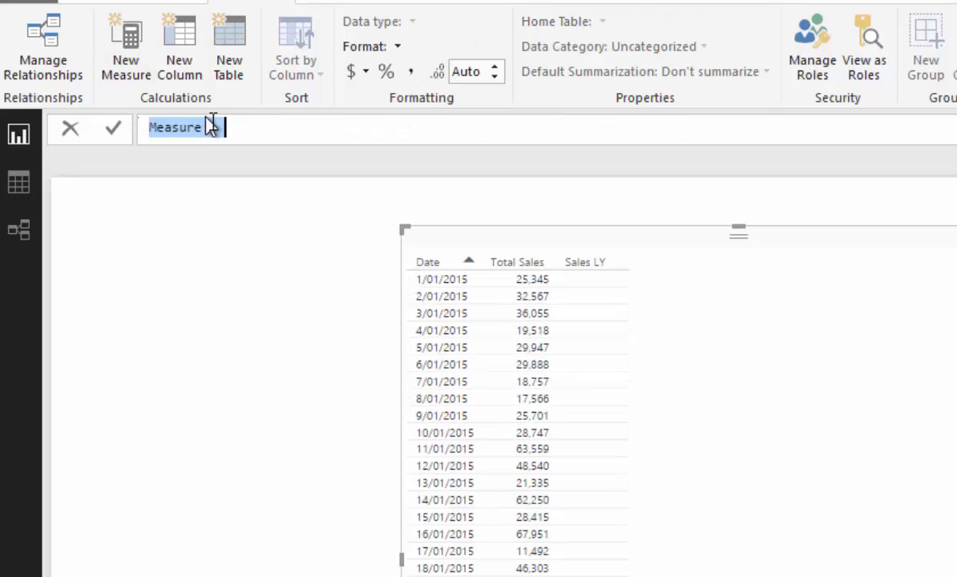
{"action": "key", "text": "ctrl+v"}
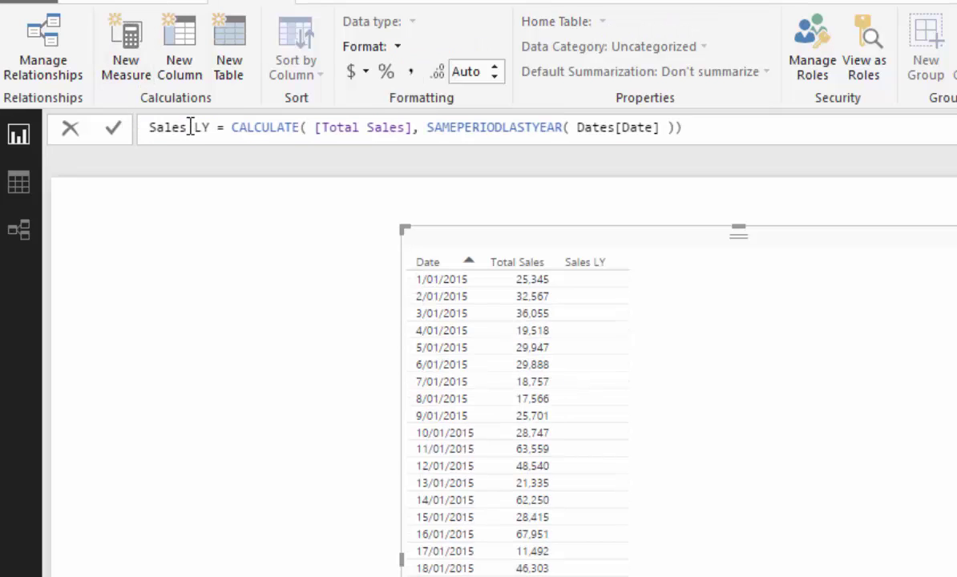
{"action": "left_click_drag", "start_coordinate": [190, 129], "coordinate": [149, 129]}
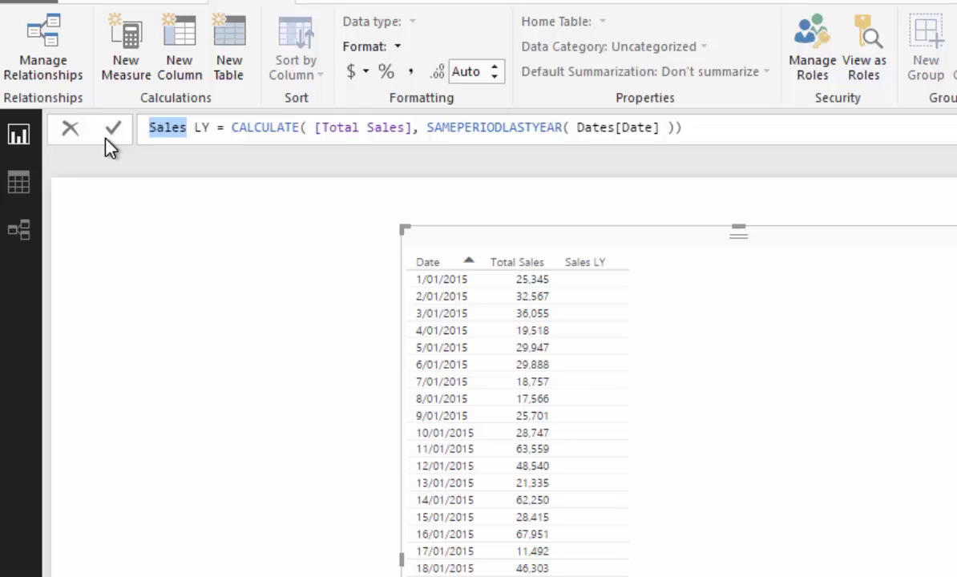
{"action": "type", "text": "Profits"}
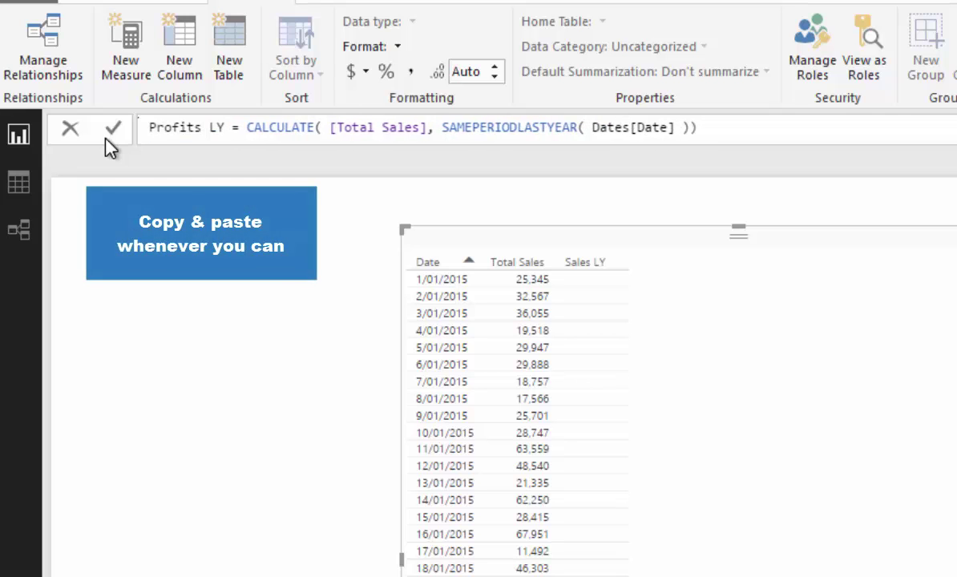
- Replace [Total Sales] with [Total Profits] in the Profits LY formula and commit the measure
{"action": "left_click_drag", "start_coordinate": [427, 129], "coordinate": [330, 128]}
{"action": "type", "text": "["}
{"action": "key", "text": "Down"}
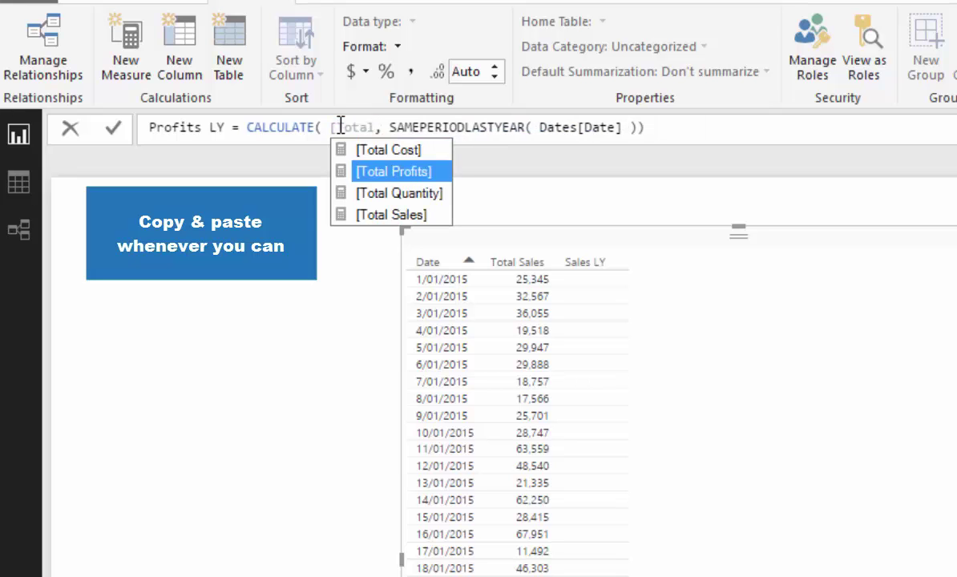
{"action": "key", "text": "Tab"}
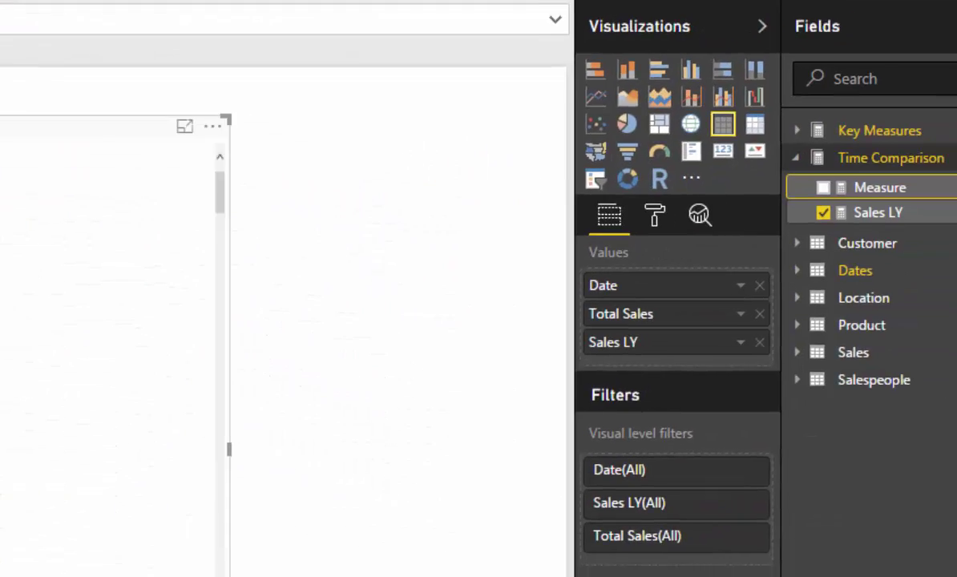
{"action": "key", "text": "Return"}
- Add Profits LY to the report table and format the measure with a thousands separator
{"action": "left_click_drag", "start_coordinate": [790, 178], "coordinate": [0, 369]}
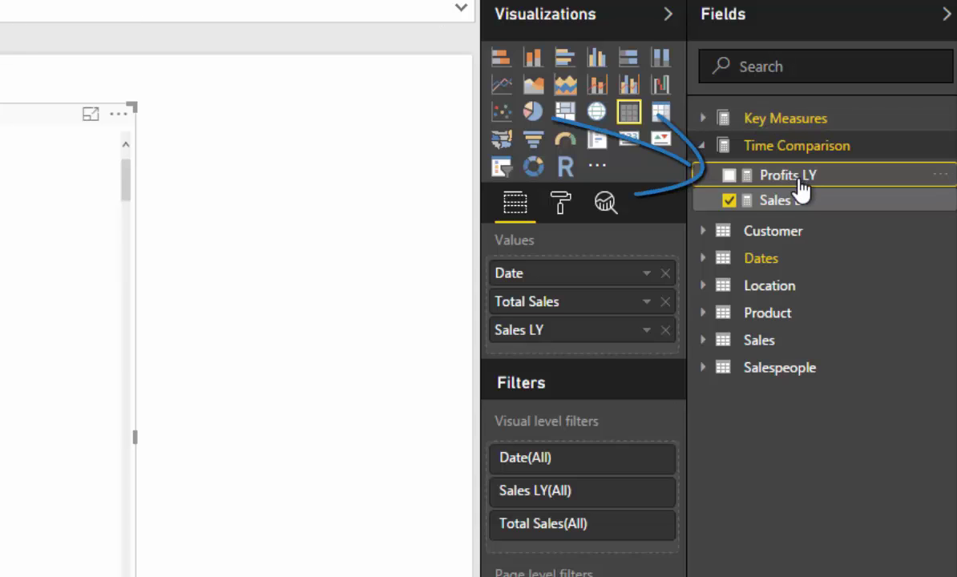
{"action": "left_click_drag", "start_coordinate": [13, 296], "coordinate": [8, 300]}
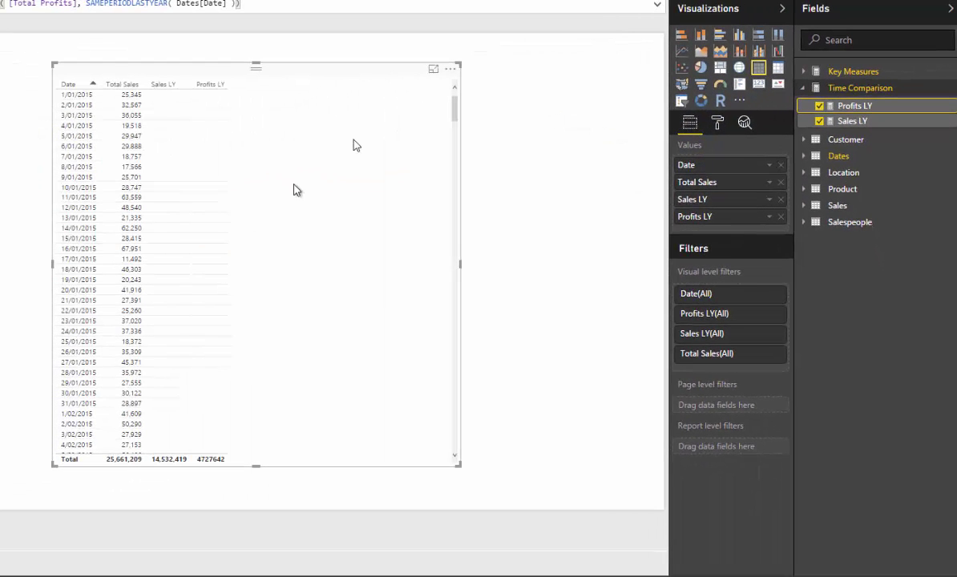
{"action": "left_click_drag", "start_coordinate": [451, 110], "coordinate": [454, 333]}
{"action": "left_click", "coordinate": [848, 120]}
{"action": "left_click", "coordinate": [854, 106]}
{"action": "left_click_drag", "start_coordinate": [451, 112], "coordinate": [458, 363]}
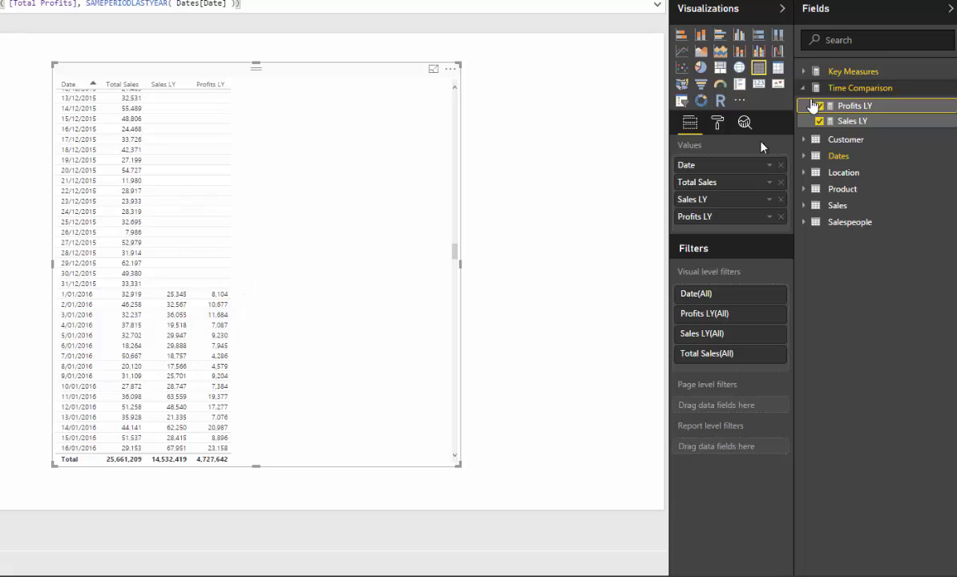
- Add Total Profits from Key Measures to the report table and place it before Profits LY
{"action": "left_click", "coordinate": [803, 72]}
{"action": "left_click_drag", "start_coordinate": [859, 120], "coordinate": [309, 192]}
{"action": "left_click_drag", "start_coordinate": [742, 244], "coordinate": [674, 206]}
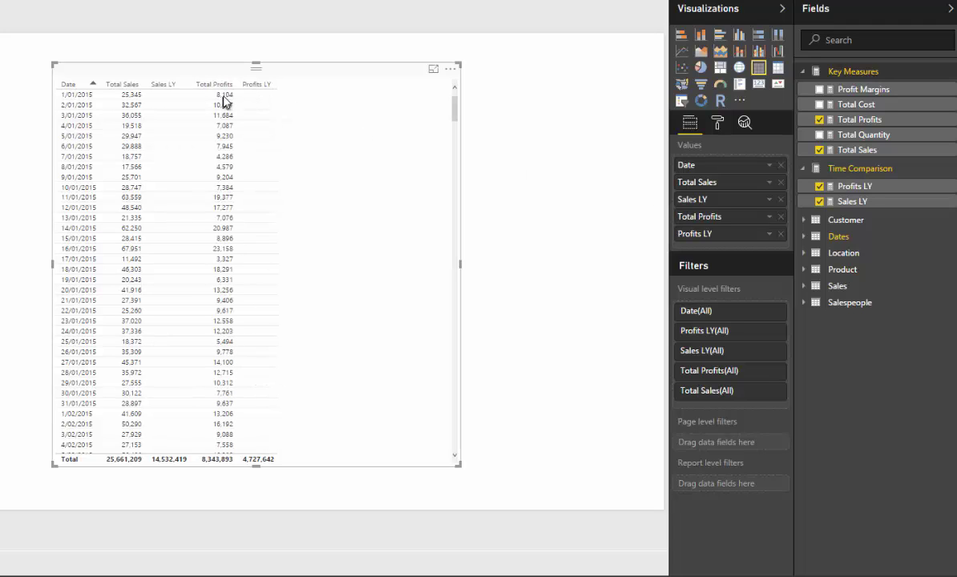
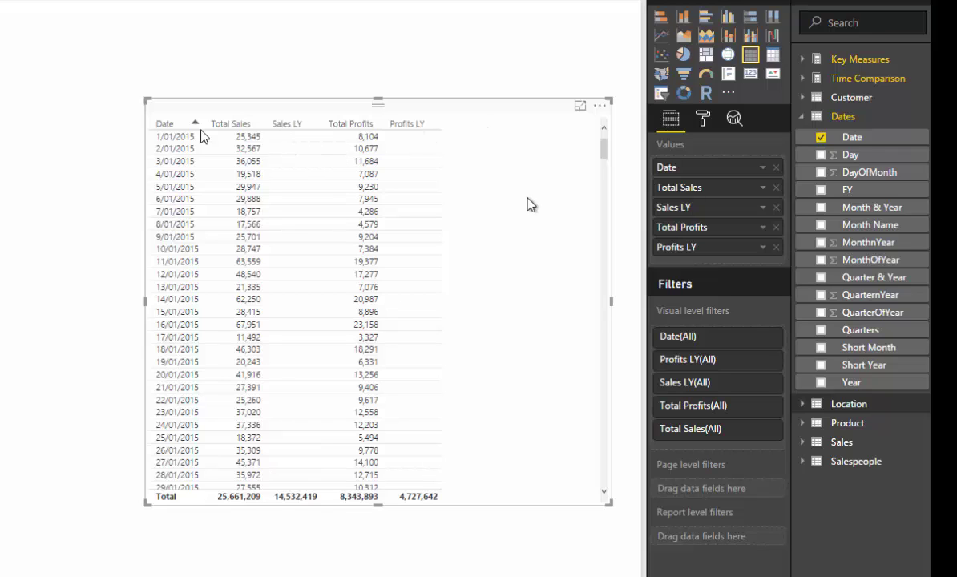
- Add a slicer on the Year field of the Dates table beside the report table and make it smaller
{"action": "left_click_drag", "start_coordinate": [839, 377], "coordinate": [39, 99]}
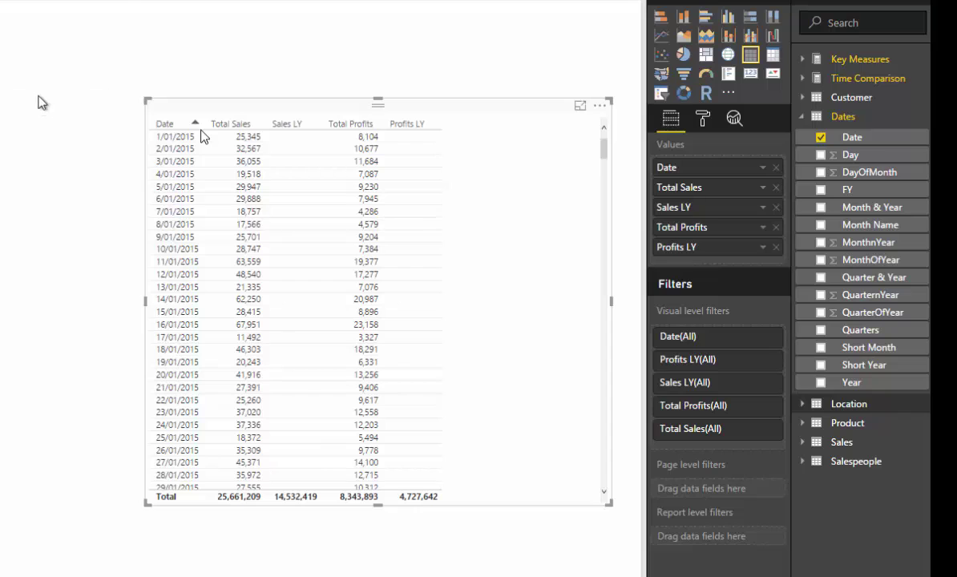
{"action": "left_click", "coordinate": [661, 93]}
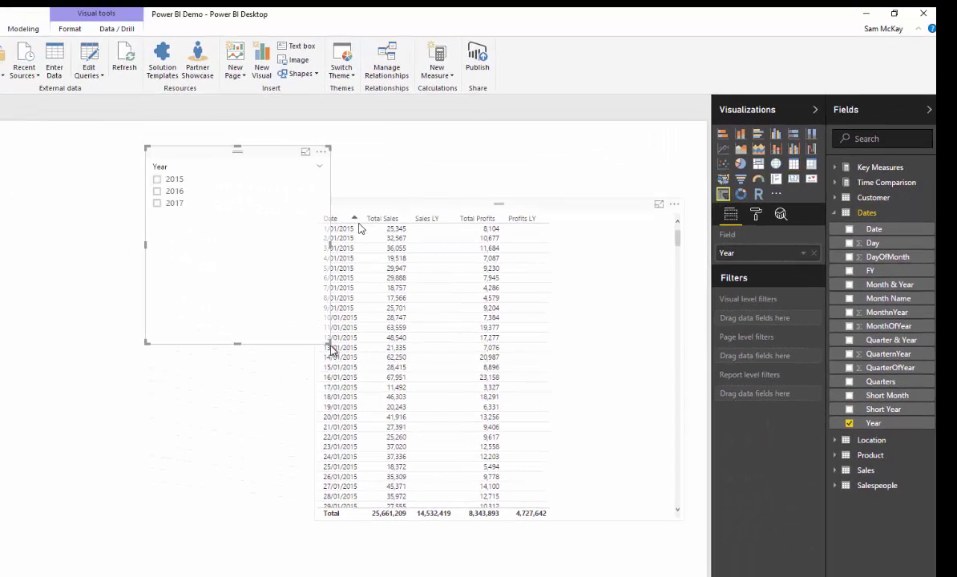
{"action": "left_click_drag", "start_coordinate": [330, 349], "coordinate": [262, 278]}
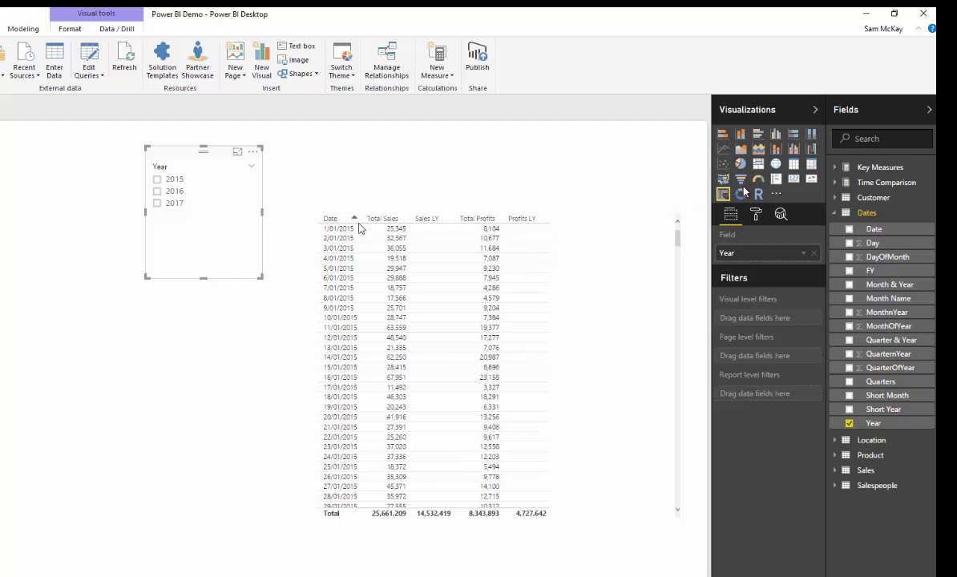
{"action": "left_click_drag", "start_coordinate": [198, 156], "coordinate": [220, 162]}
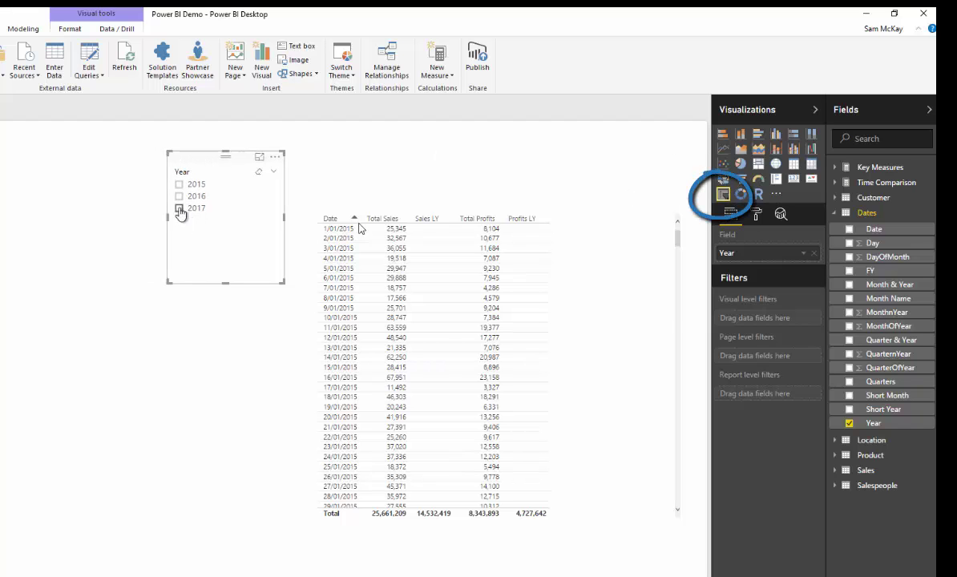
- Filter the report page to 2017 with the Year slicer, then shrink and reposition the slicer
{"action": "left_click", "coordinate": [179, 209]}
{"action": "left_click_drag", "start_coordinate": [274, 271], "coordinate": [265, 249]}
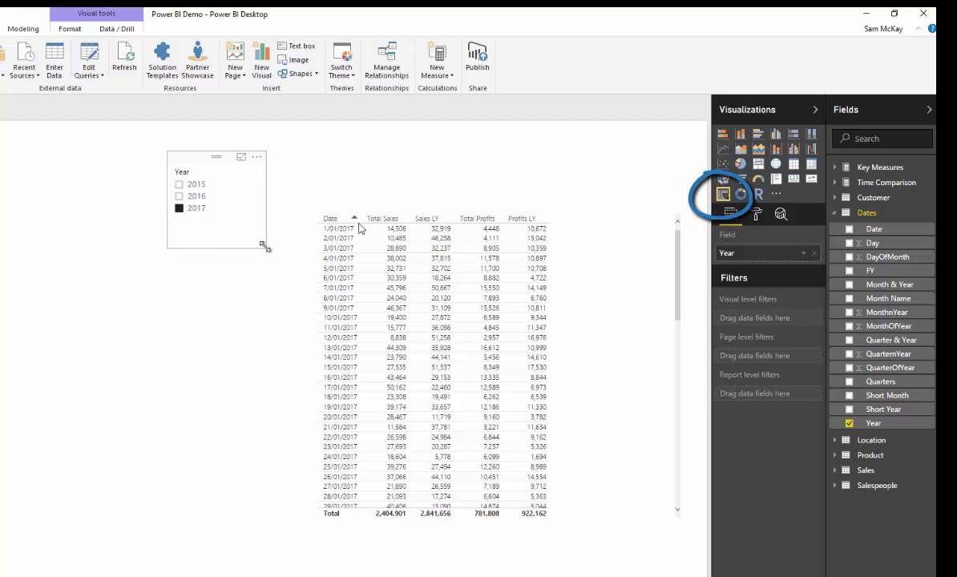
{"action": "left_click_drag", "start_coordinate": [208, 147], "coordinate": [217, 148]}
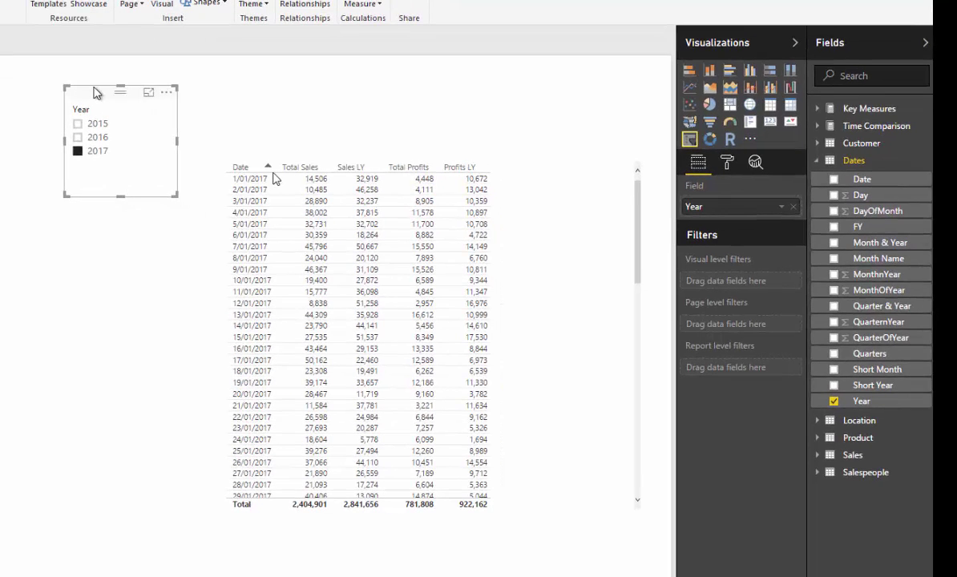
{"action": "left_click_drag", "start_coordinate": [109, 96], "coordinate": [118, 92]}
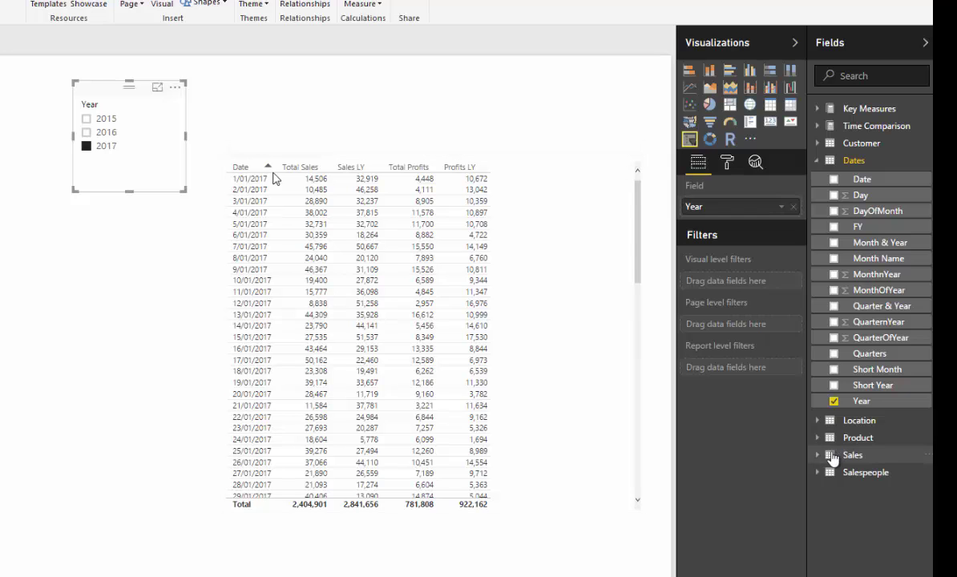
- Add a slicer on the Location table's County field, narrow it and arrange it below the Year slicer
{"action": "left_click", "coordinate": [818, 420]}
{"action": "left_click_drag", "start_coordinate": [862, 437], "coordinate": [98, 218]}
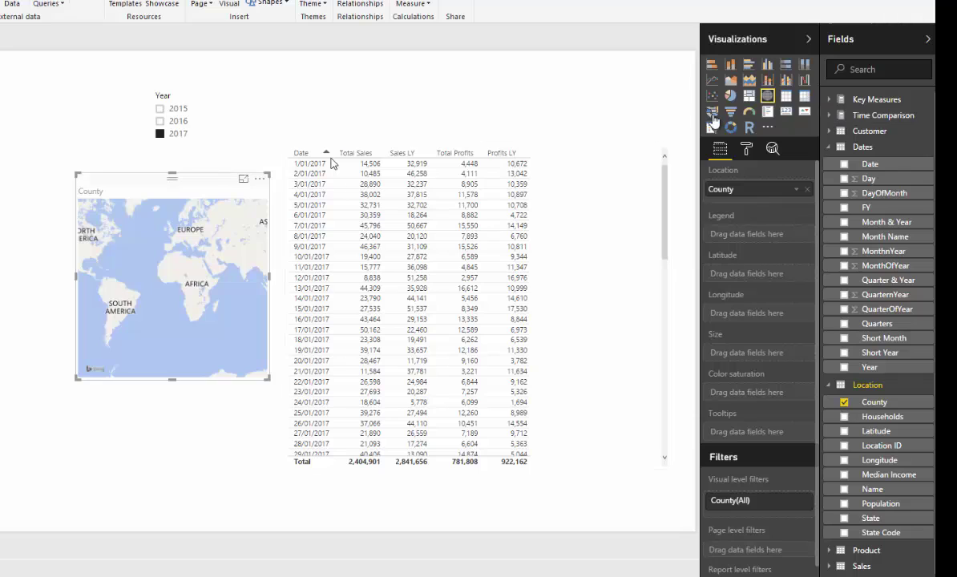
{"action": "left_click", "coordinate": [712, 127]}
{"action": "left_click_drag", "start_coordinate": [187, 179], "coordinate": [199, 184]}
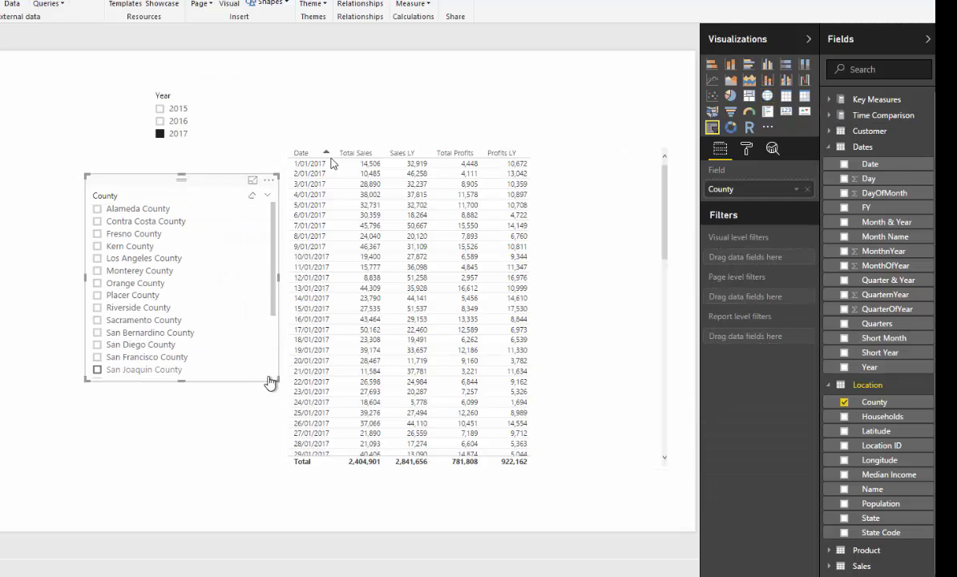
{"action": "left_click_drag", "start_coordinate": [276, 379], "coordinate": [223, 392]}
{"action": "left_click_drag", "start_coordinate": [140, 183], "coordinate": [185, 176]}
{"action": "left_click_drag", "start_coordinate": [186, 86], "coordinate": [165, 80]}
{"action": "left_click_drag", "start_coordinate": [203, 191], "coordinate": [202, 200]}
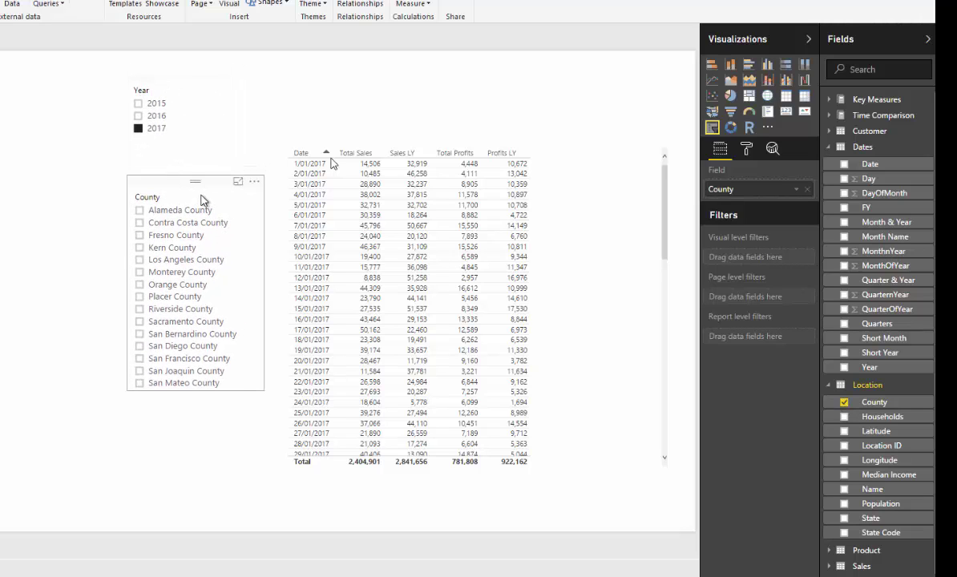
- Filter the report table by one county after another, including San Diego, Placer and Orange County, to compare results with last year
{"action": "left_click", "coordinate": [138, 287]}
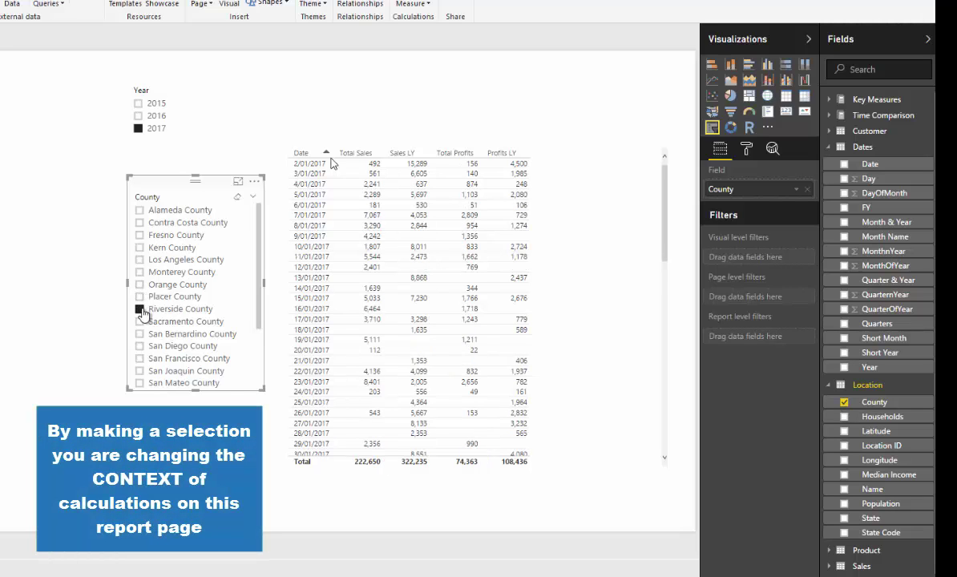
{"action": "left_click", "coordinate": [139, 321]}
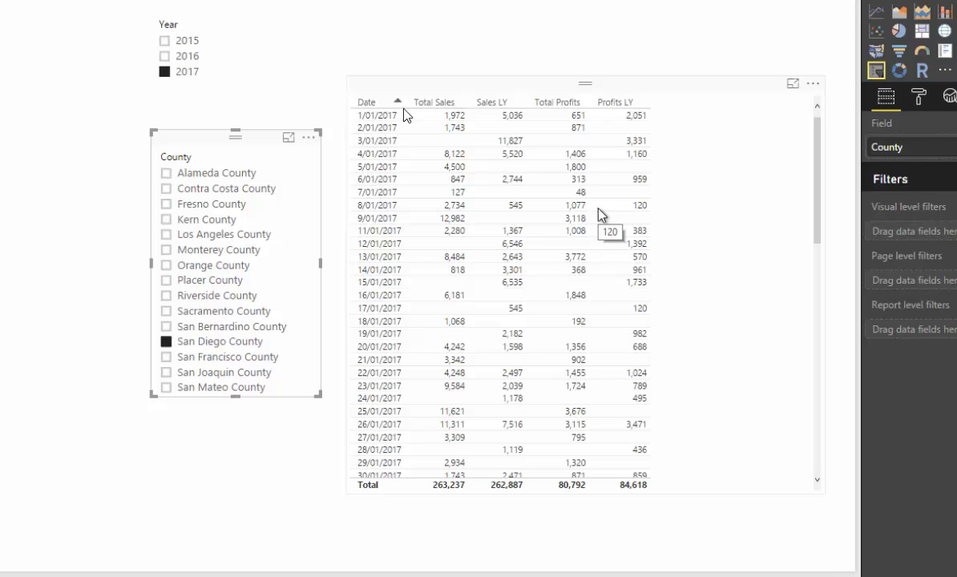
{"action": "left_click", "coordinate": [166, 326]}
{"action": "left_click", "coordinate": [166, 311]}
{"action": "left_click", "coordinate": [165, 295]}
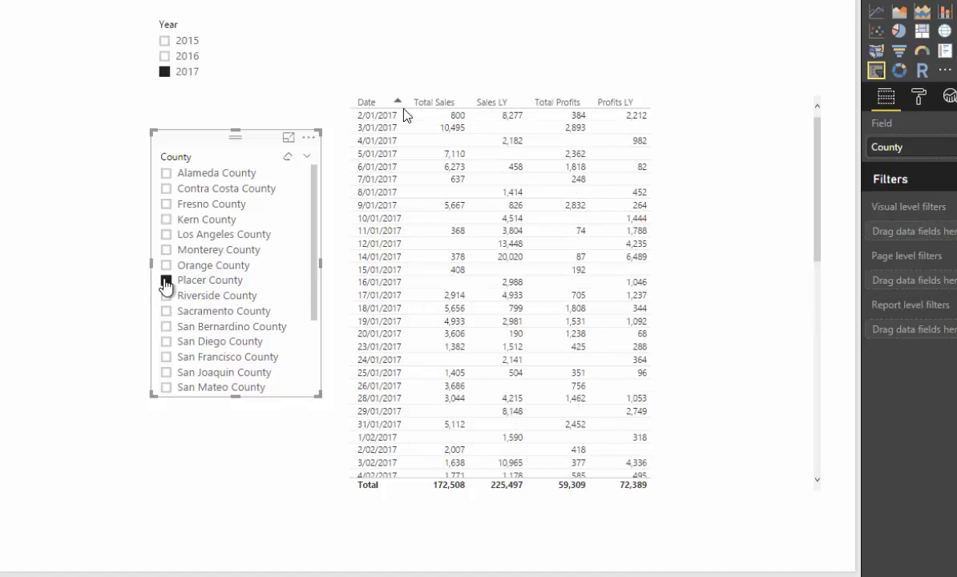
{"action": "left_click", "coordinate": [165, 281]}
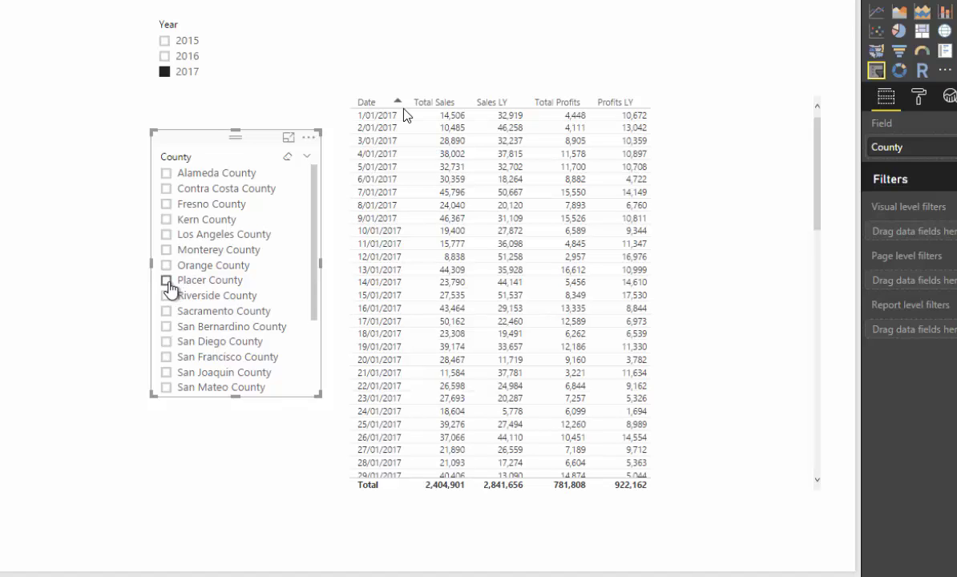
{"action": "left_click", "coordinate": [166, 265]}
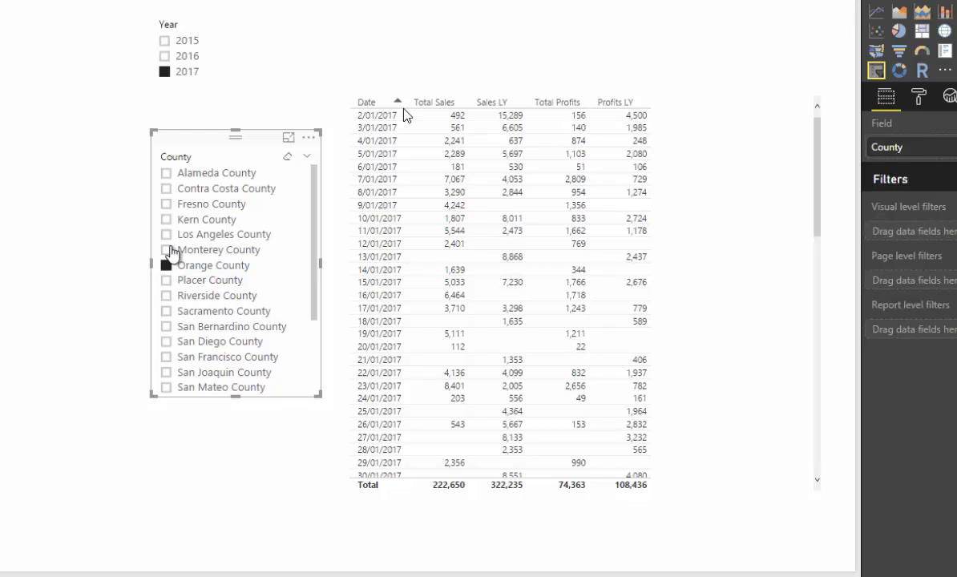
- Move the County slicer away from the table and convert it to a stacked bar chart of Total Sales by County
{"action": "left_click_drag", "start_coordinate": [203, 134], "coordinate": [119, 133]}
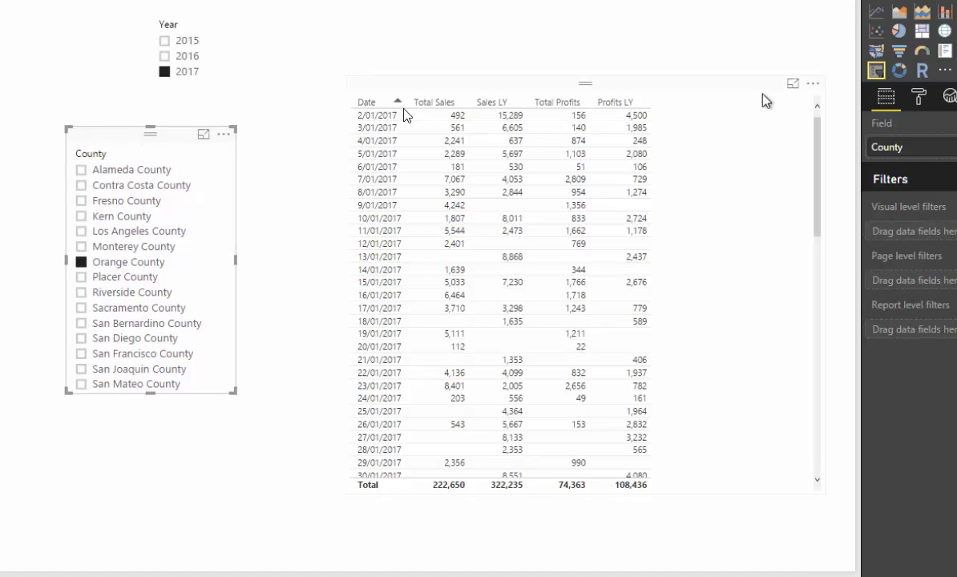
{"action": "left_click_drag", "start_coordinate": [151, 135], "coordinate": [161, 140]}
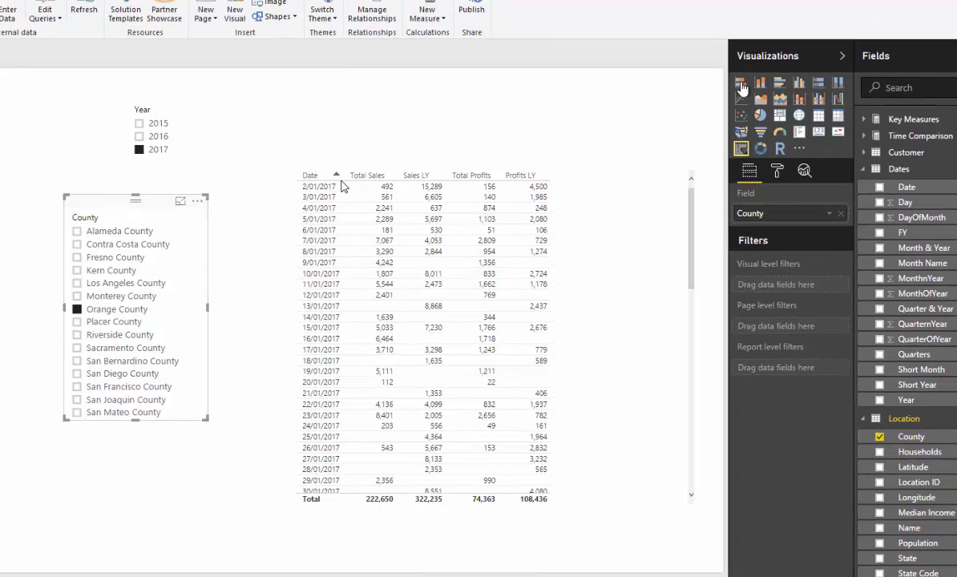
{"action": "left_click", "coordinate": [740, 83]}
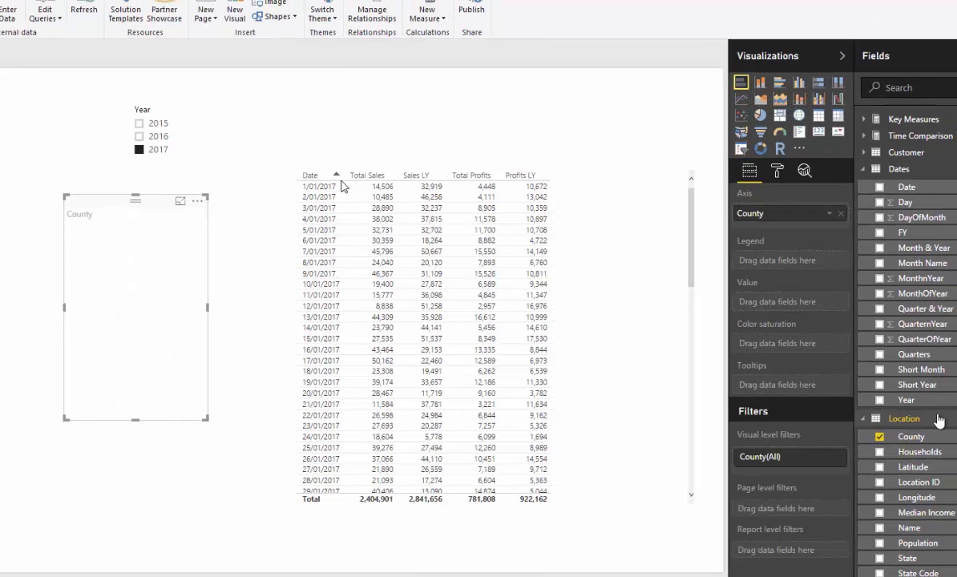
{"action": "left_click", "coordinate": [910, 119]}
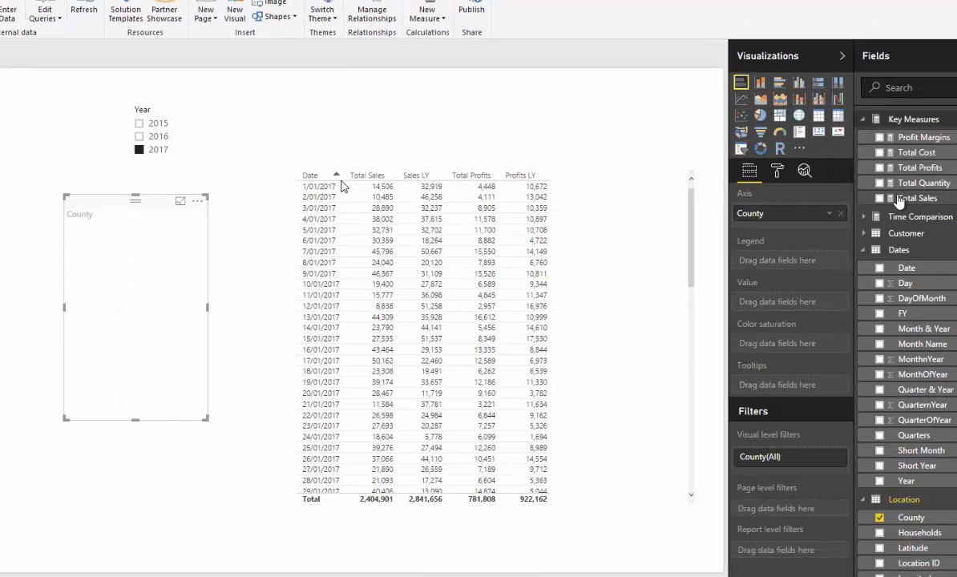
{"action": "left_click_drag", "start_coordinate": [908, 201], "coordinate": [741, 296]}
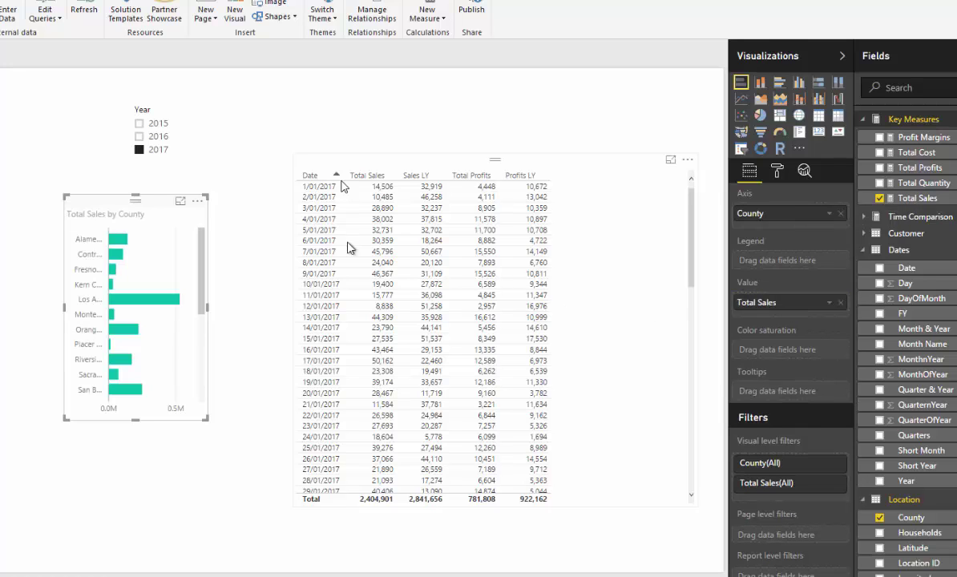
- Sort the county bar chart by Total Sales in descending order and enlarge it to the height of the table
{"action": "left_click", "coordinate": [197, 200]}
{"action": "left_click", "coordinate": [224, 235]}
{"action": "left_click_drag", "start_coordinate": [204, 419], "coordinate": [280, 495]}
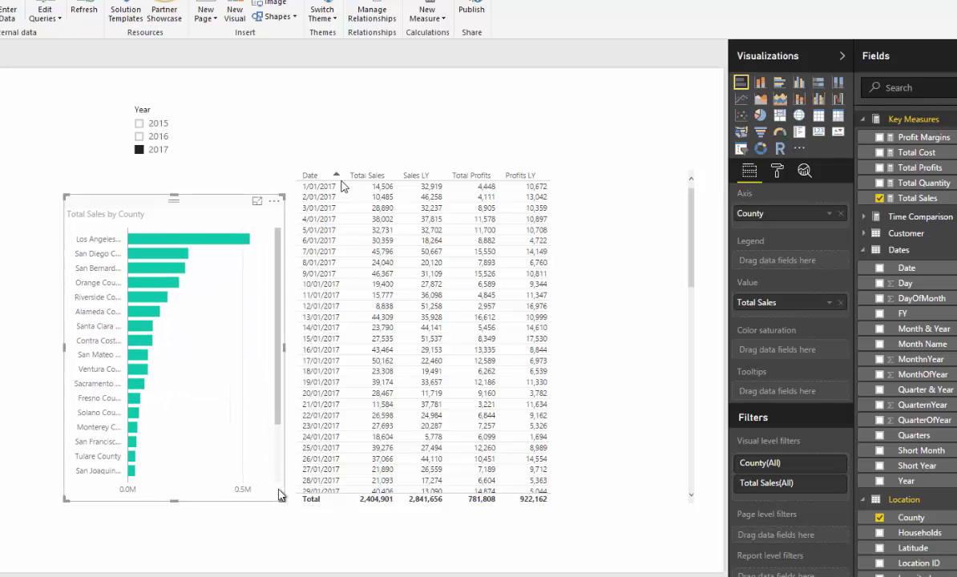
- Enlarge the county bar chart and cross-filter the table by each county in turn, from Los Angeles County down to Santa Clara County
{"action": "left_click", "coordinate": [202, 239]}
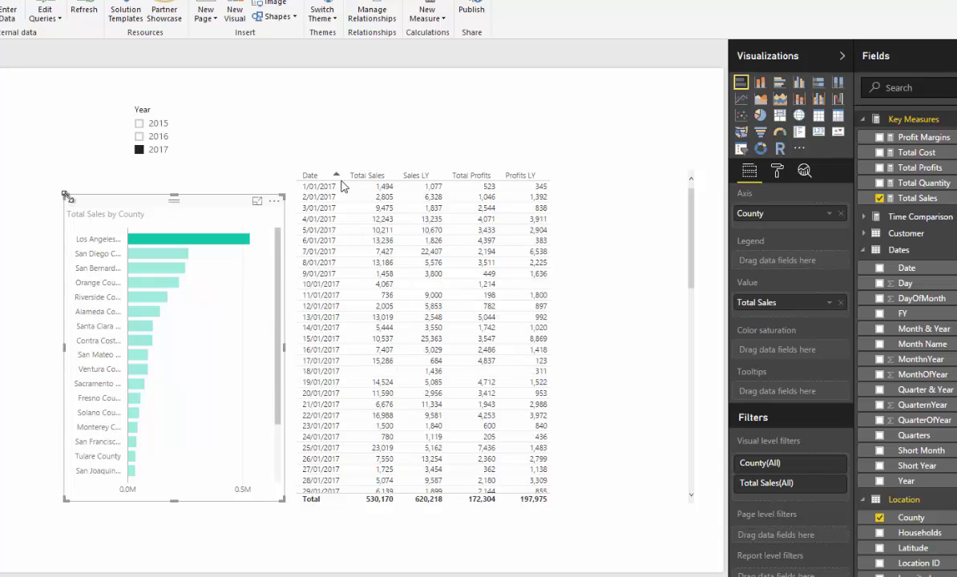
{"action": "left_click_drag", "start_coordinate": [68, 197], "coordinate": [20, 171]}
{"action": "left_click", "coordinate": [130, 230]}
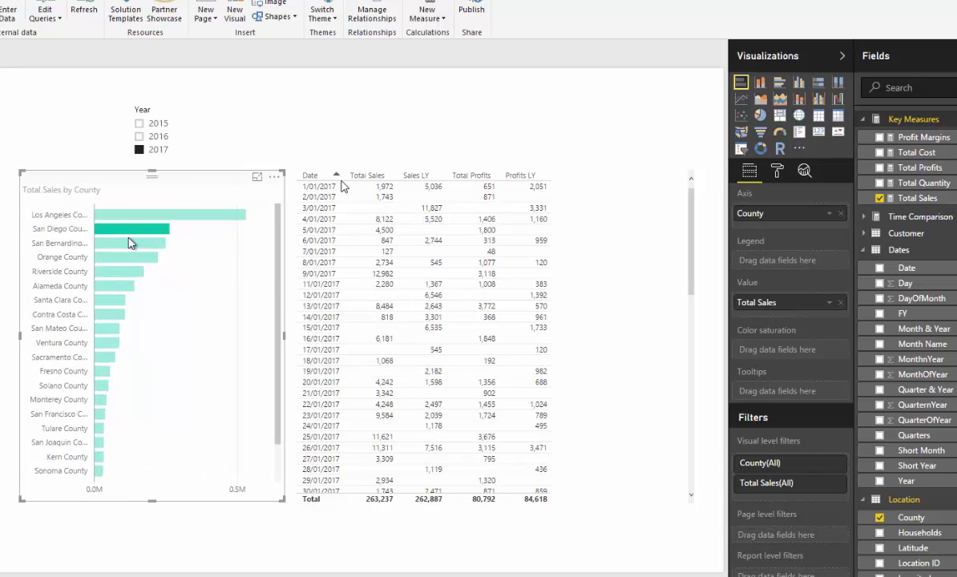
{"action": "left_click", "coordinate": [129, 243]}
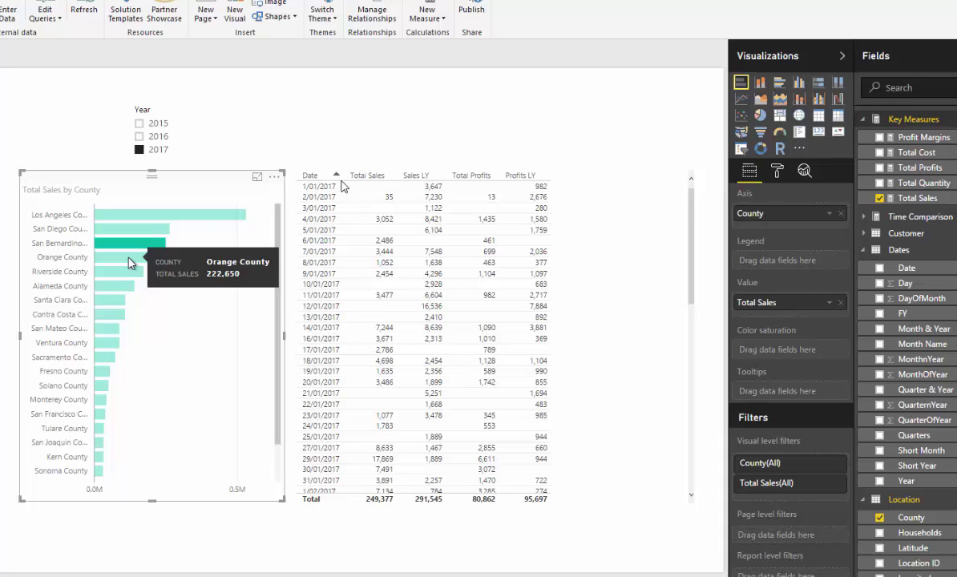
{"action": "left_click", "coordinate": [129, 262]}
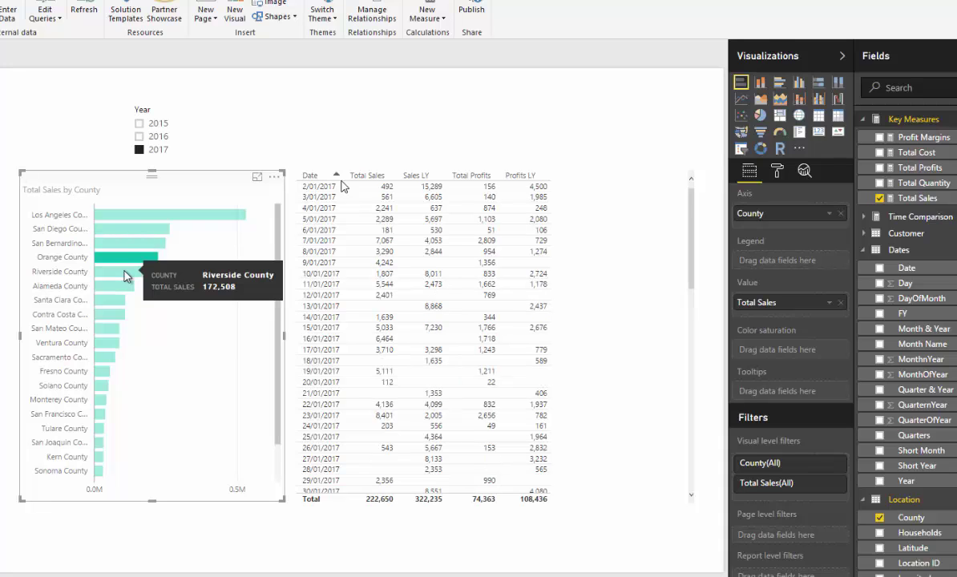
{"action": "left_click", "coordinate": [124, 274]}
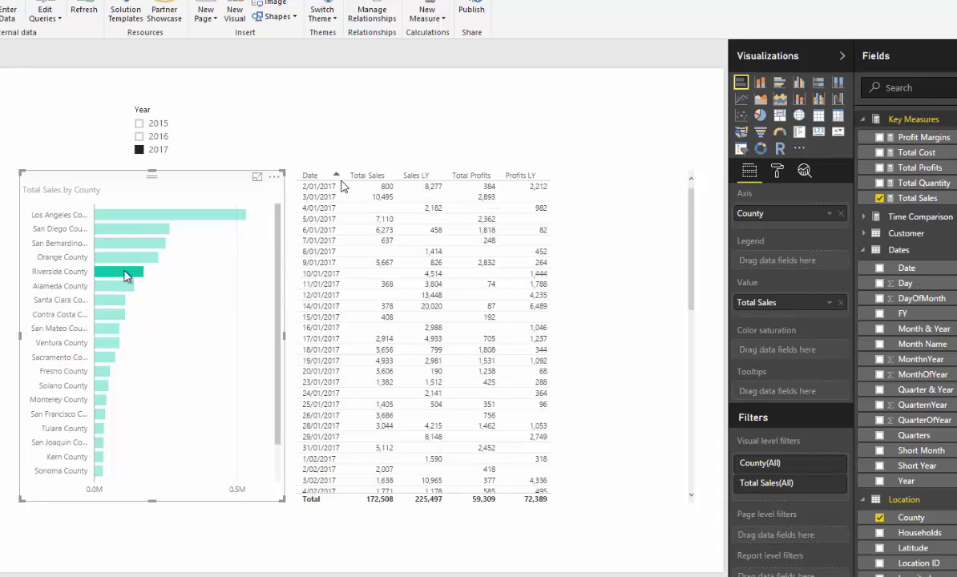
{"action": "left_click", "coordinate": [124, 289]}
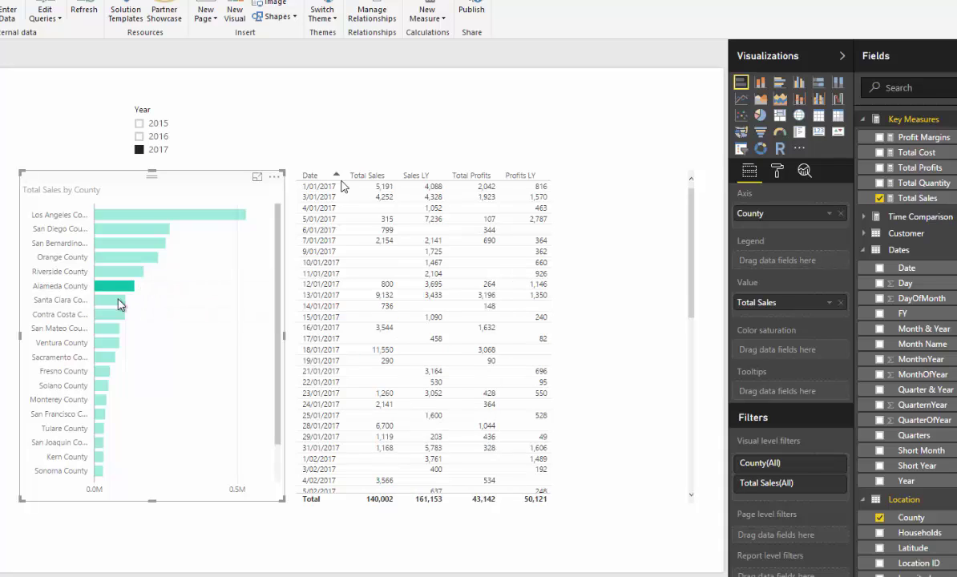
{"action": "left_click", "coordinate": [118, 303]}
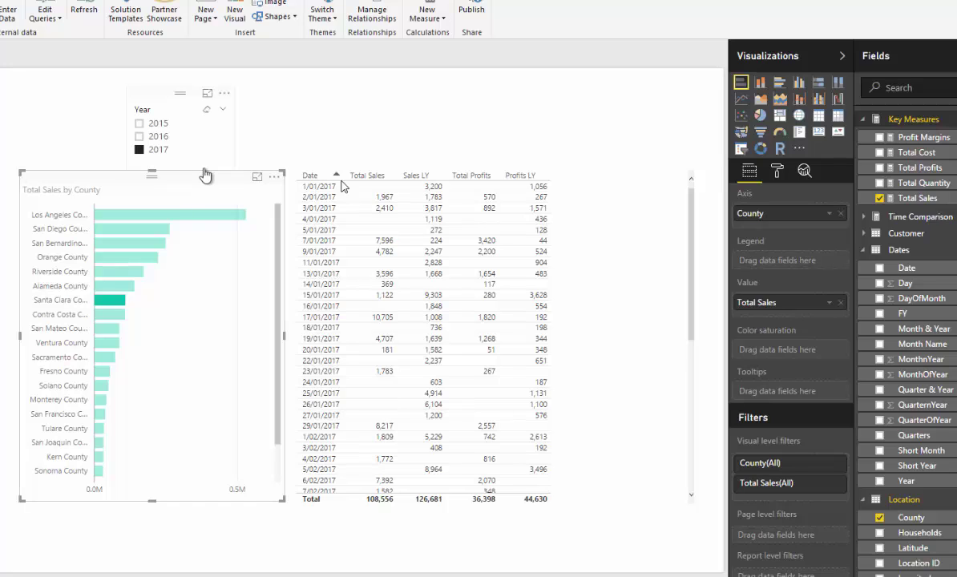
- Move the Year slicer higher and shrink it, and shift the county bar chart further away from the table
{"action": "left_click_drag", "start_coordinate": [180, 98], "coordinate": [182, 81]}
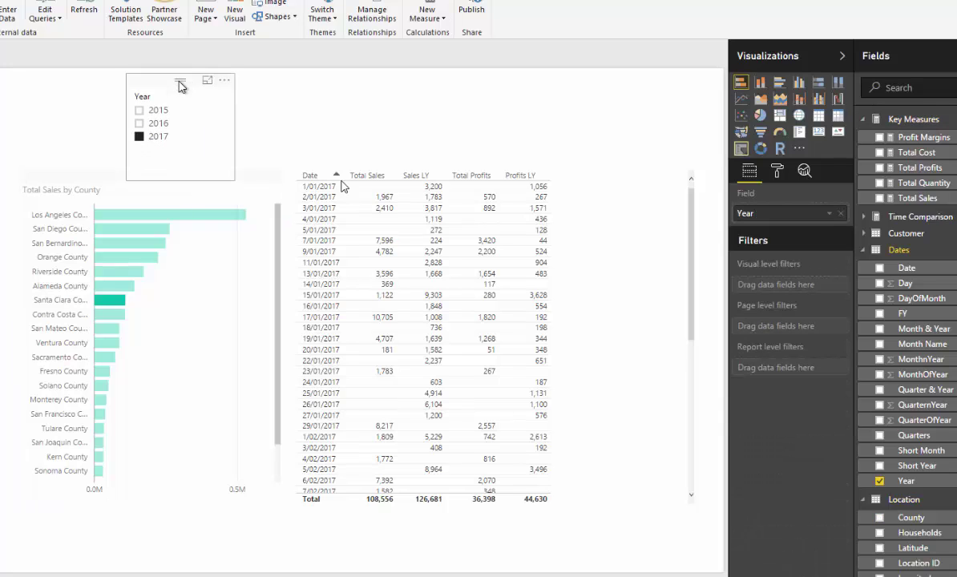
{"action": "mouse_move", "coordinate": [233, 161]}
{"action": "left_mouse_down"}
{"action": "mouse_move", "coordinate": [234, 178]}
{"action": "mouse_move", "coordinate": [222, 144]}
{"action": "mouse_move", "coordinate": [223, 154]}
{"action": "left_mouse_up"}
{"action": "left_click", "coordinate": [220, 178]}
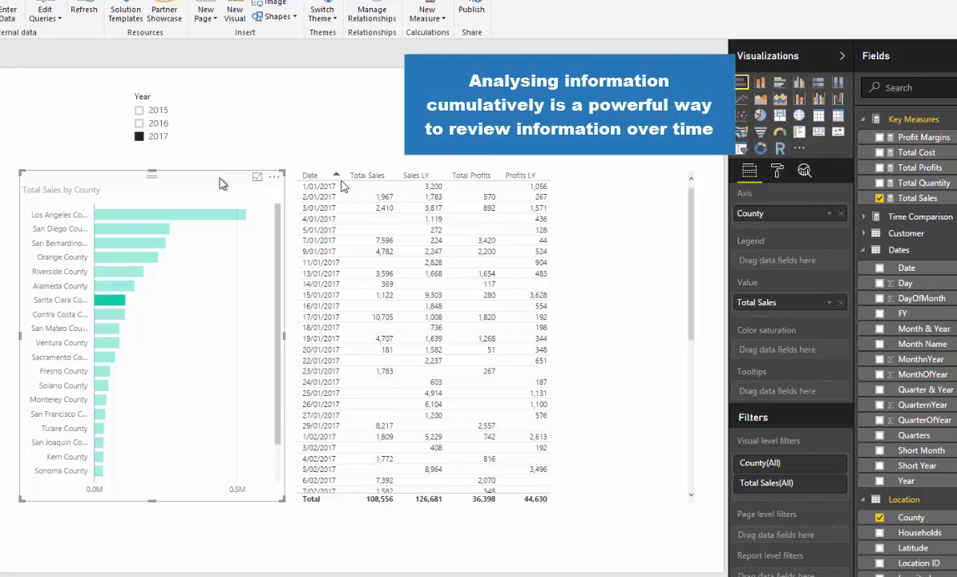
{"action": "left_click_drag", "start_coordinate": [219, 178], "coordinate": [199, 182]}
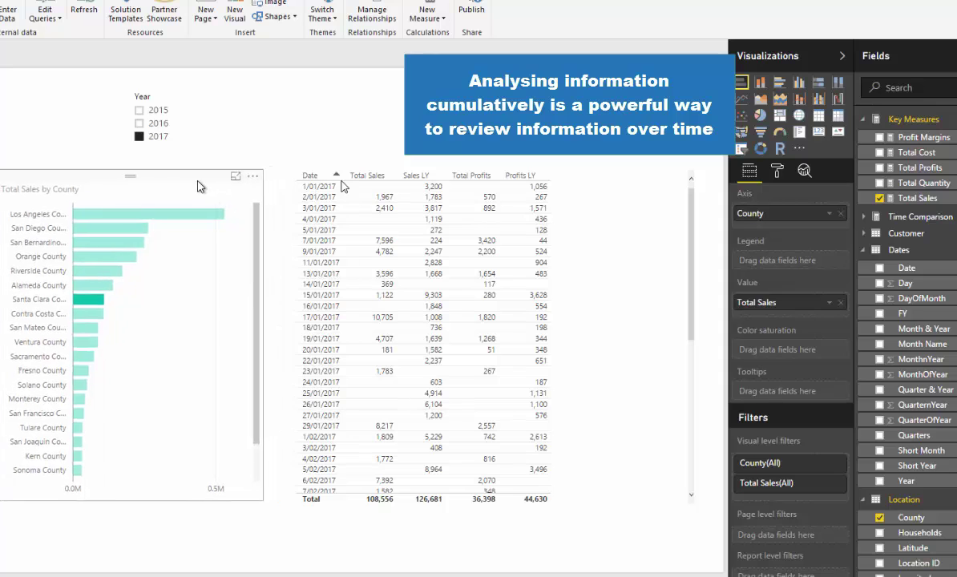
- Convert the county bar chart back to a slicer, narrow it, and line it up beneath the Year slicer
{"action": "left_click", "coordinate": [741, 149]}
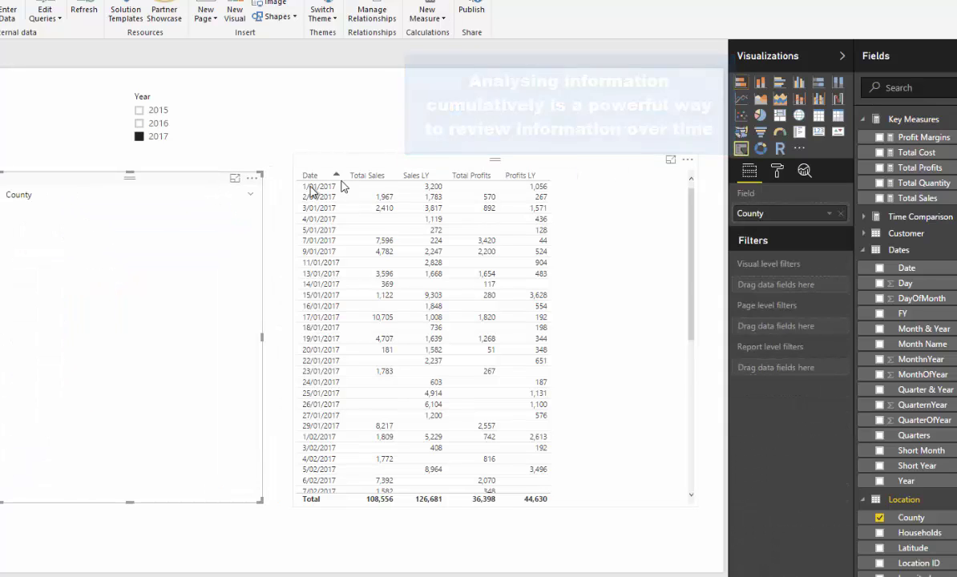
{"action": "left_click_drag", "start_coordinate": [164, 185], "coordinate": [202, 179]}
{"action": "left_click_drag", "start_coordinate": [298, 331], "coordinate": [196, 335]}
{"action": "left_click_drag", "start_coordinate": [111, 174], "coordinate": [157, 176]}
{"action": "left_click_drag", "start_coordinate": [159, 91], "coordinate": [114, 98]}
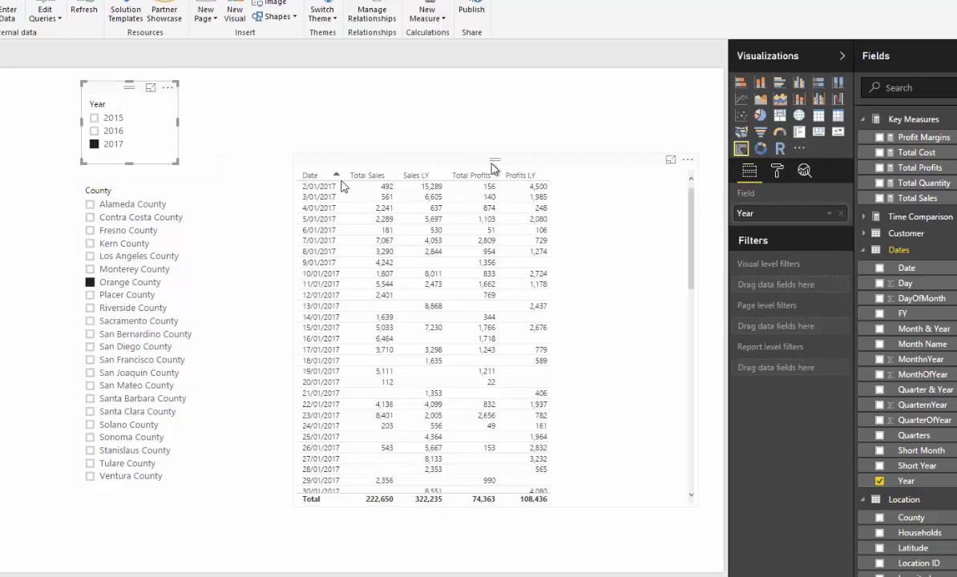
- Move the table closer to the slicers and remove Profits LY, Total Profits and Sales LY from it
{"action": "left_click_drag", "start_coordinate": [493, 166], "coordinate": [440, 162]}
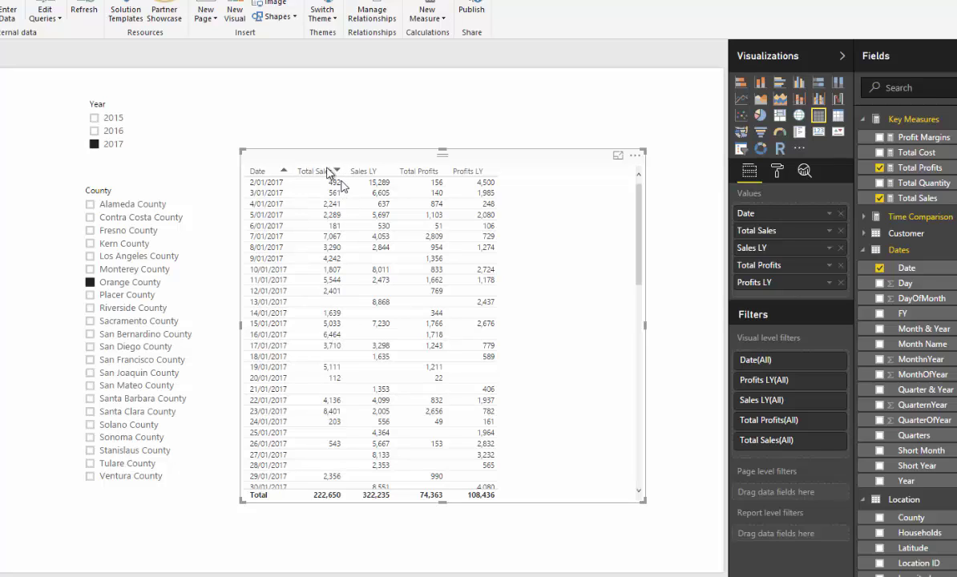
{"action": "left_click", "coordinate": [840, 282]}
{"action": "left_click", "coordinate": [840, 266]}
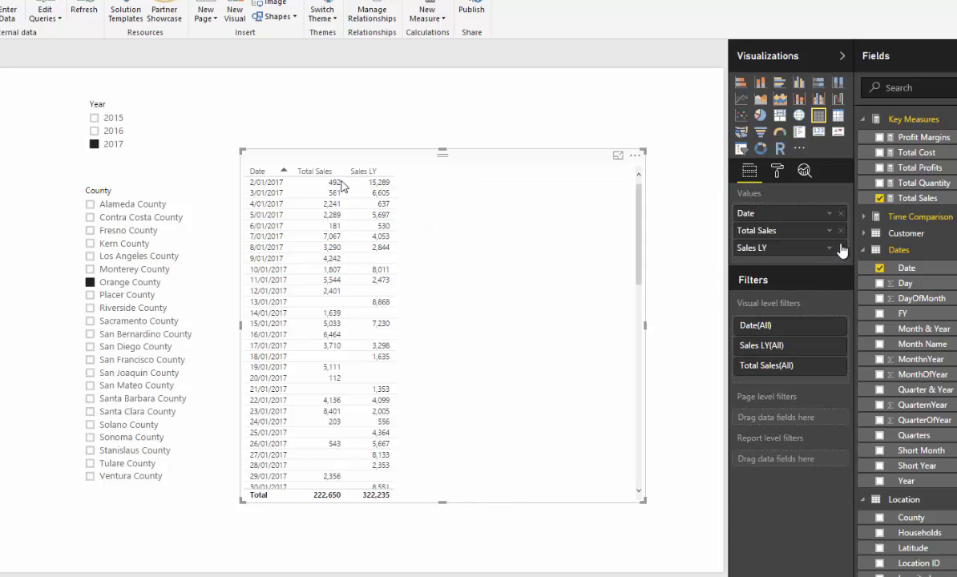
{"action": "left_click", "coordinate": [840, 249]}
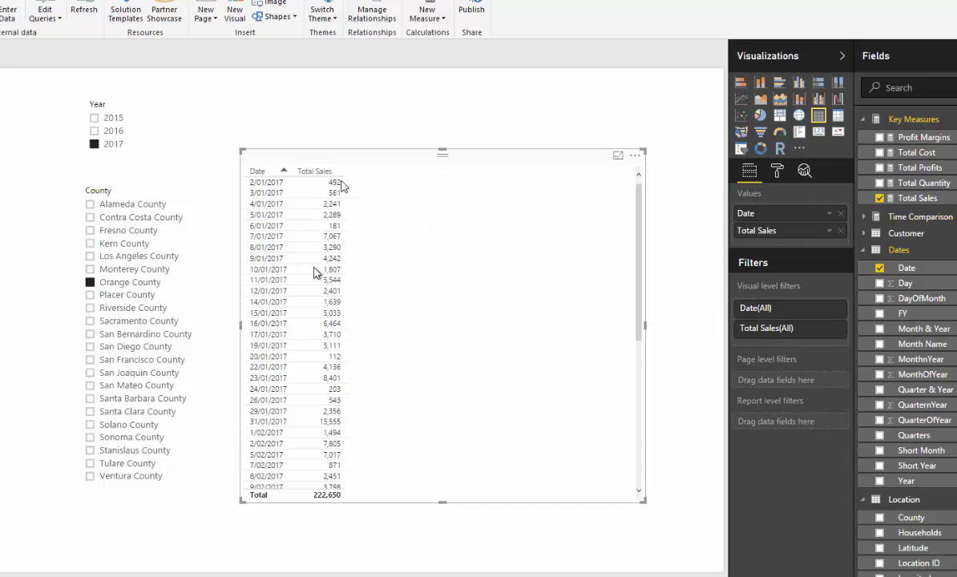
- Examine the daily Total Sales rows across the table's dates and the formula of the Total Sales measure
{"action": "scroll", "coordinate": [457, 241], "scroll_direction": "down", "scroll_amount": 5}
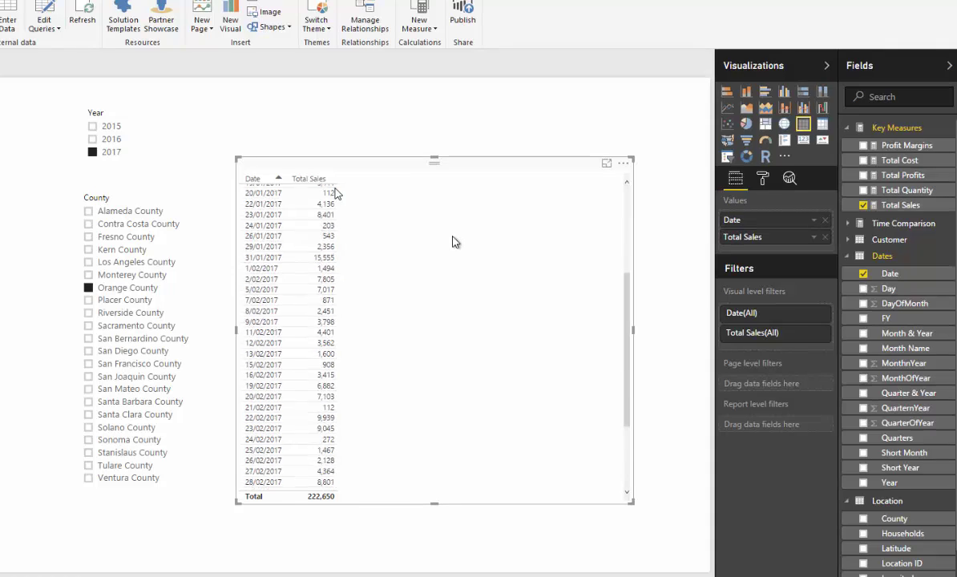
{"action": "scroll", "coordinate": [454, 241], "scroll_direction": "up", "scroll_amount": 5}
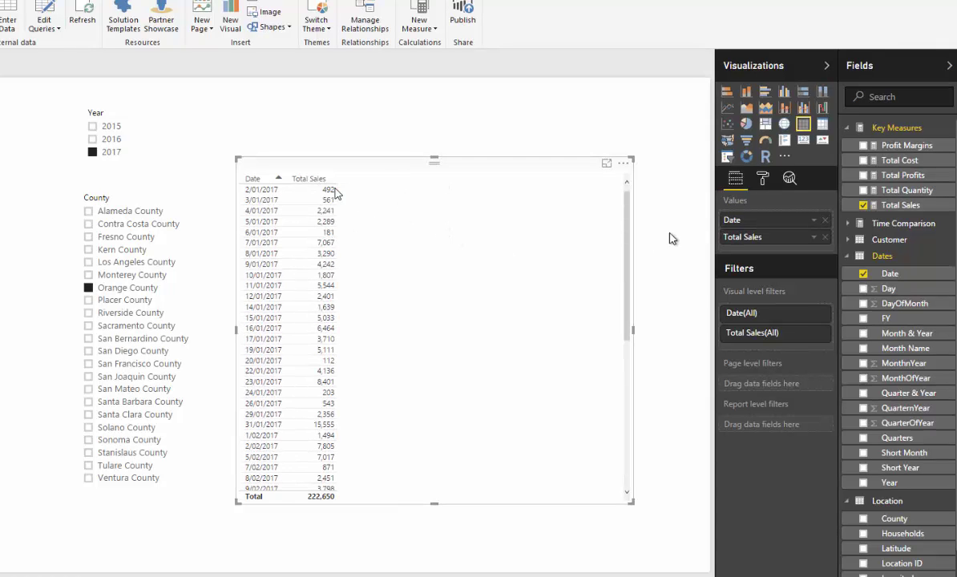
{"action": "left_click", "coordinate": [886, 206]}
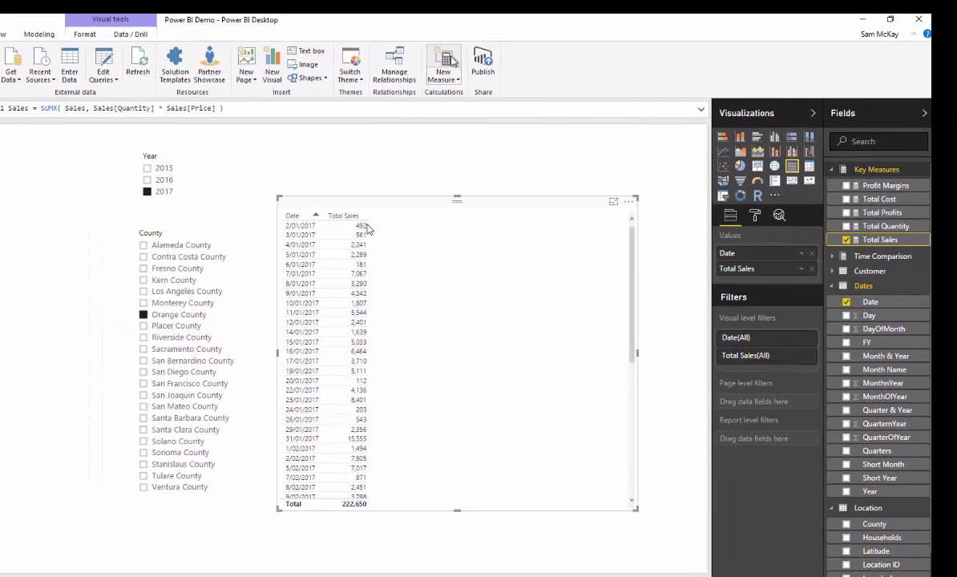
{"action": "scroll", "coordinate": [531, 276], "scroll_direction": "down", "scroll_amount": 2}
{"action": "scroll", "coordinate": [539, 280], "scroll_direction": "down", "scroll_amount": 1}
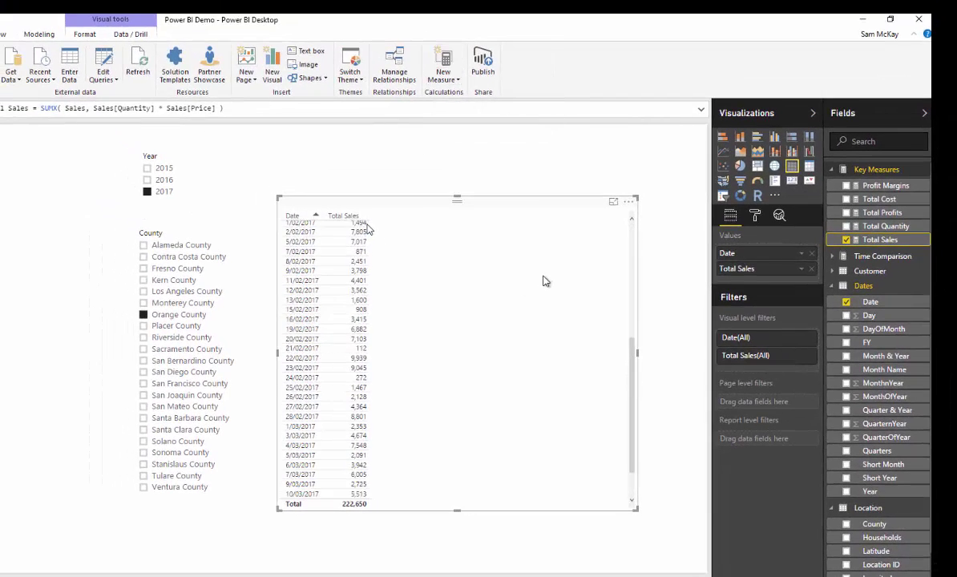
{"action": "scroll", "coordinate": [416, 360], "scroll_direction": "down", "scroll_amount": 1}
{"action": "scroll", "coordinate": [414, 360], "scroll_direction": "up", "scroll_amount": 3}
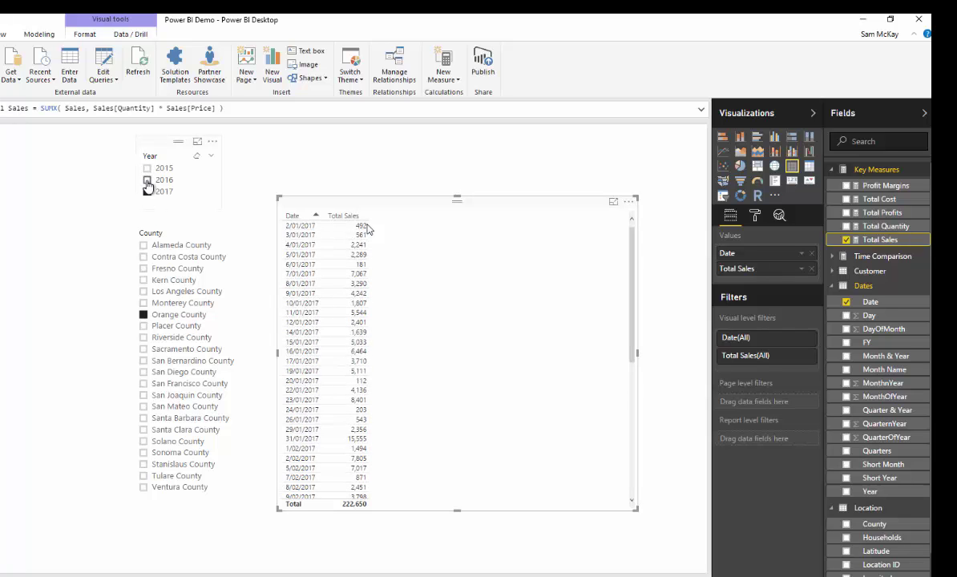
- Filter the report to the year 2016 and select the daily sales table
{"action": "left_click", "coordinate": [147, 180]}
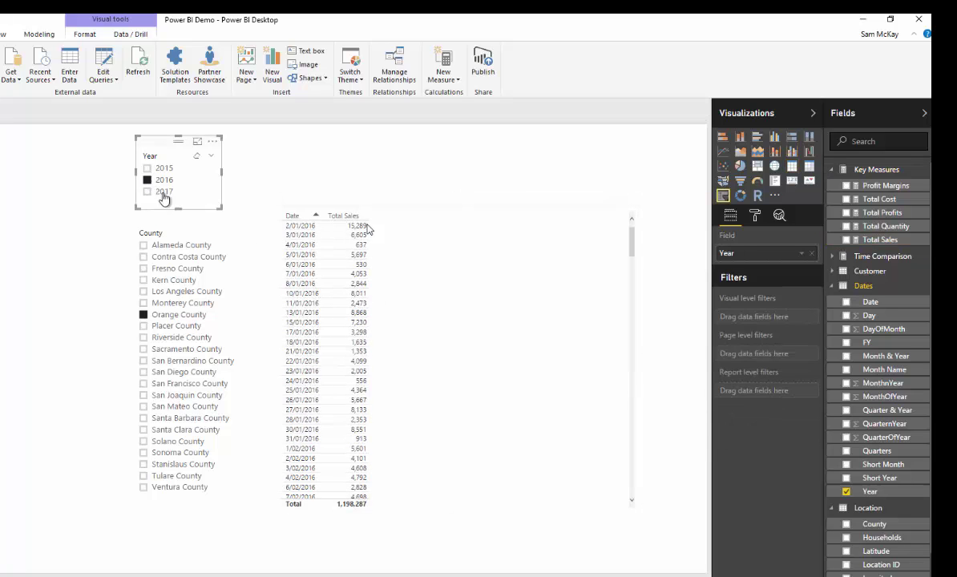
{"action": "left_click_drag", "start_coordinate": [633, 241], "coordinate": [639, 203]}
{"action": "left_click", "coordinate": [478, 282]}
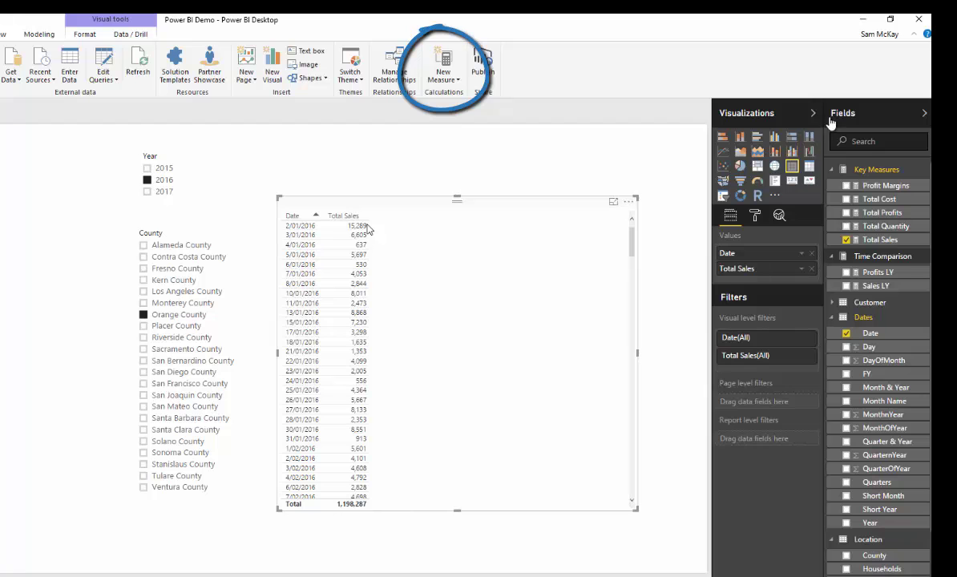
- Create a new measure named Cumulative Sales in the Time Comparison table
{"action": "left_click_drag", "start_coordinate": [820, 112], "coordinate": [794, 112]}
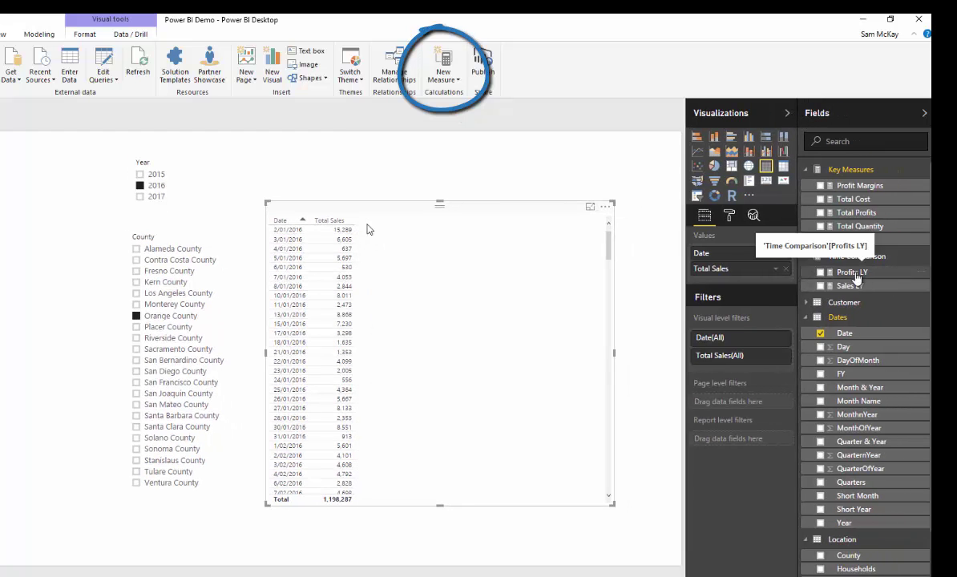
{"action": "left_click", "coordinate": [853, 273]}
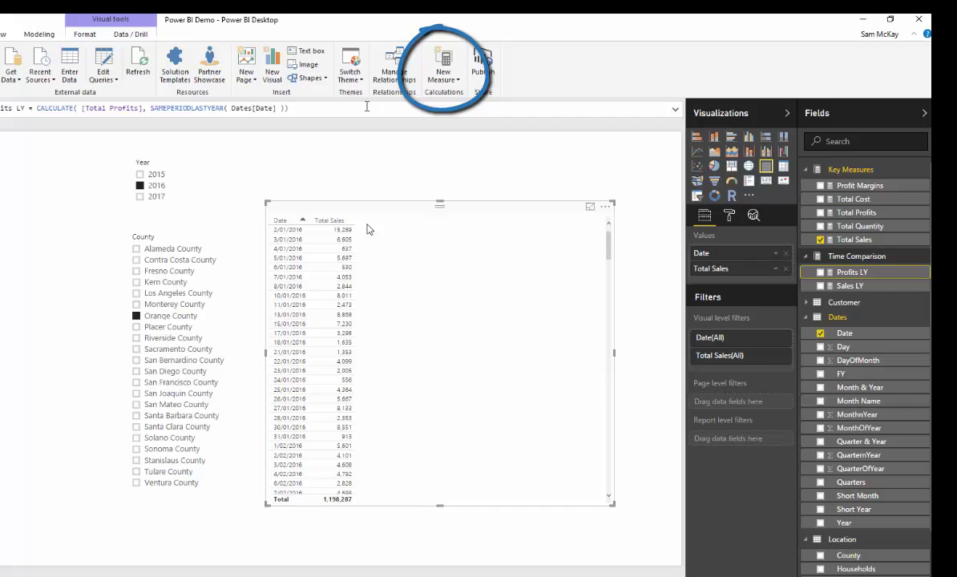
{"action": "left_click", "coordinate": [446, 66]}
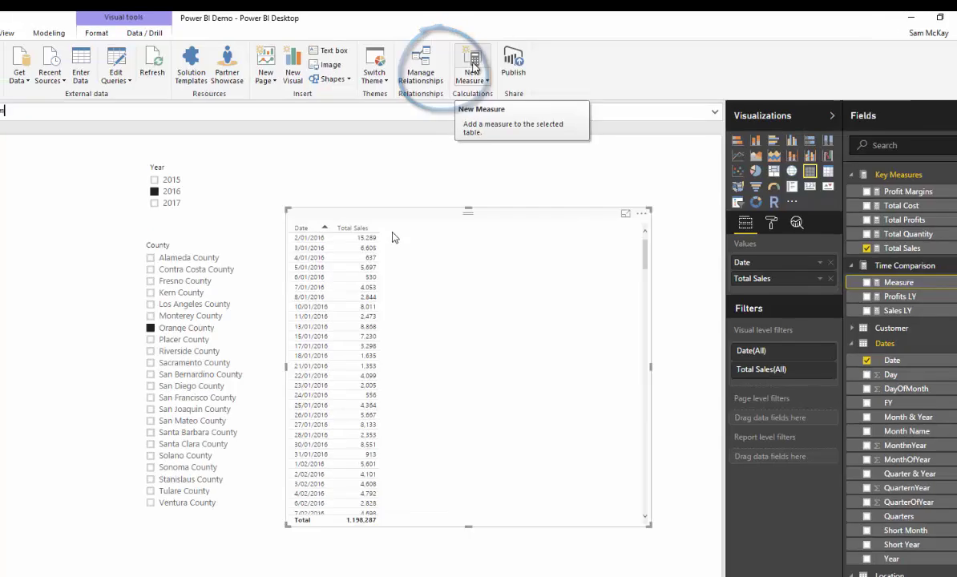
{"action": "type", "text": "Cumulati"}
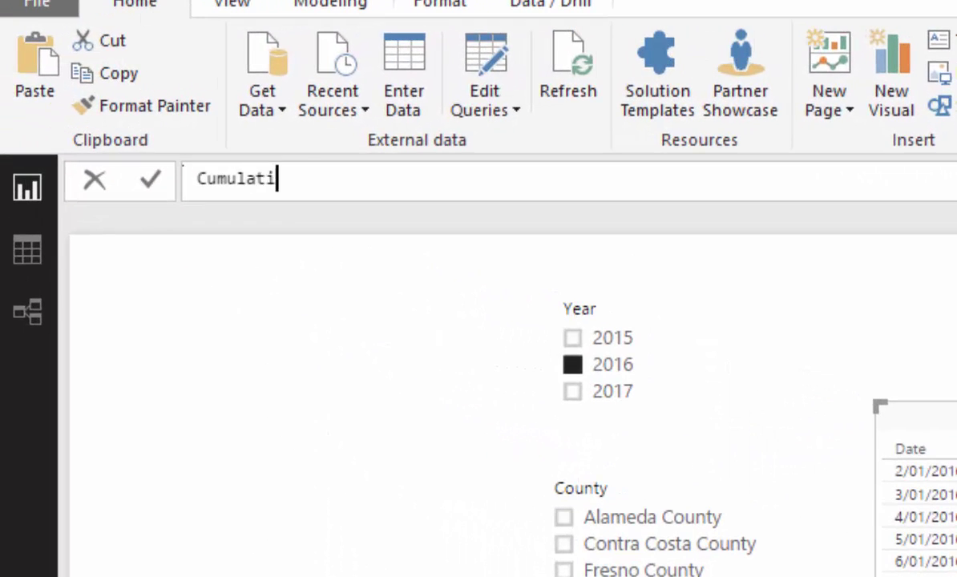
{"action": "type", "text": "ve Sales ="}
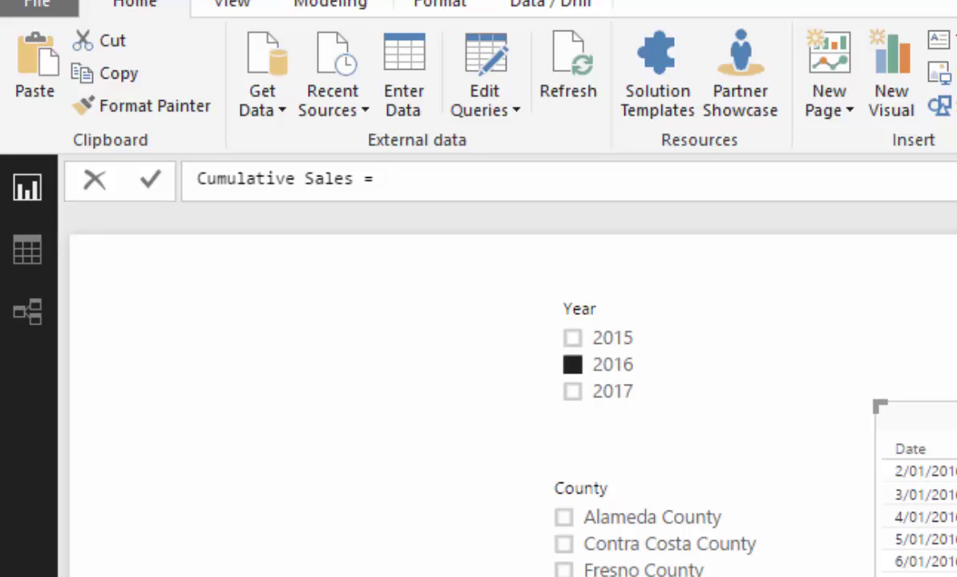
- Start the Cumulative Sales formula with CALCULATE on the [Total Sales] measure and begin a new line for its filter argument
{"action": "key", "text": "shift+Return"}
{"action": "type", "text": "CAL"}
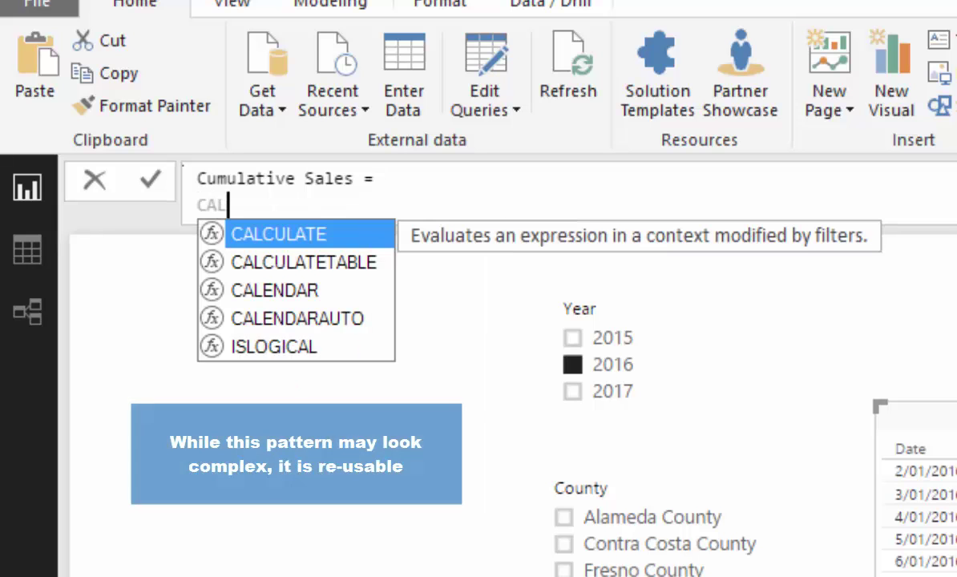
{"action": "key", "text": "Tab"}
{"action": "type", "text": "Tota"}
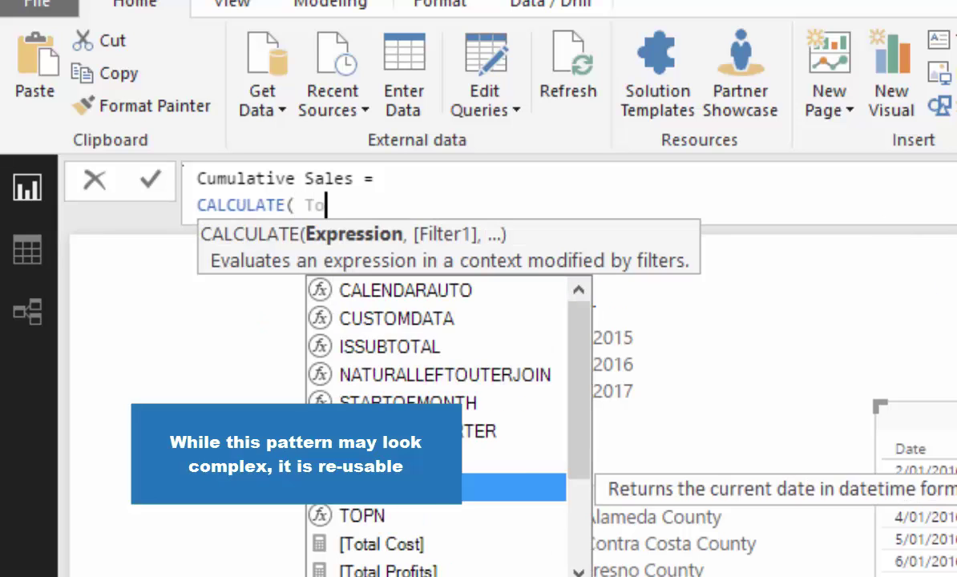
{"action": "key", "text": "Down"}
{"action": "key", "text": "Down"}
{"action": "key", "text": "Down"}
{"action": "key", "text": "Tab"}
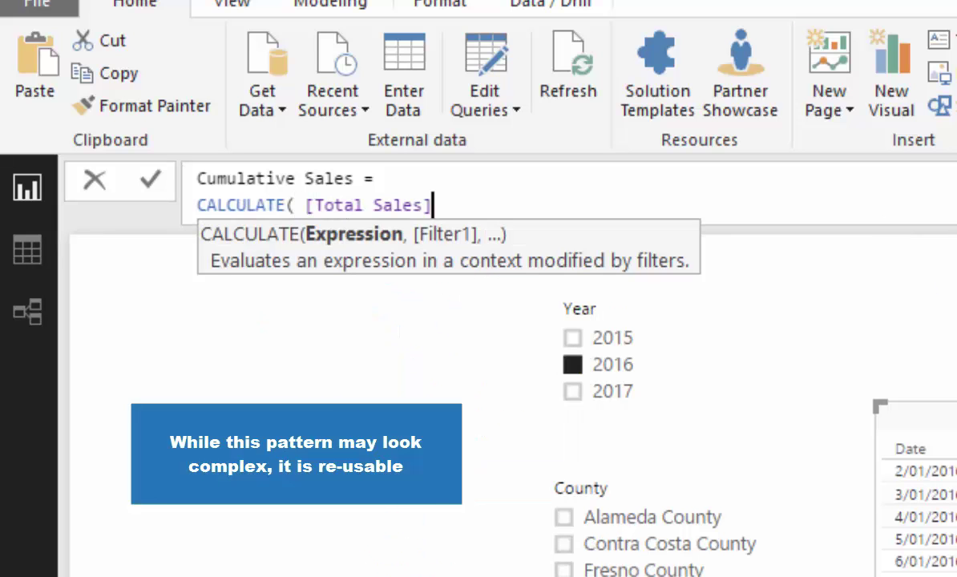
{"action": "type", "text": ","}
{"action": "key", "text": "shift+Return"}
{"action": "key", "text": "Escape"}
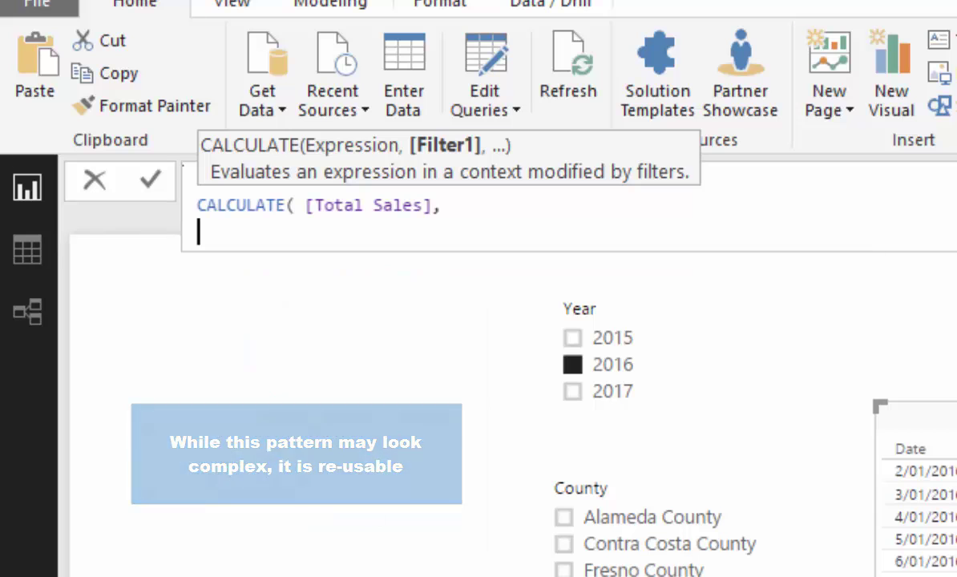
- Add a FILTER function as the filter argument of CALCULATE in the Cumulative Sales formula
{"action": "type", "text": "FILTER"}
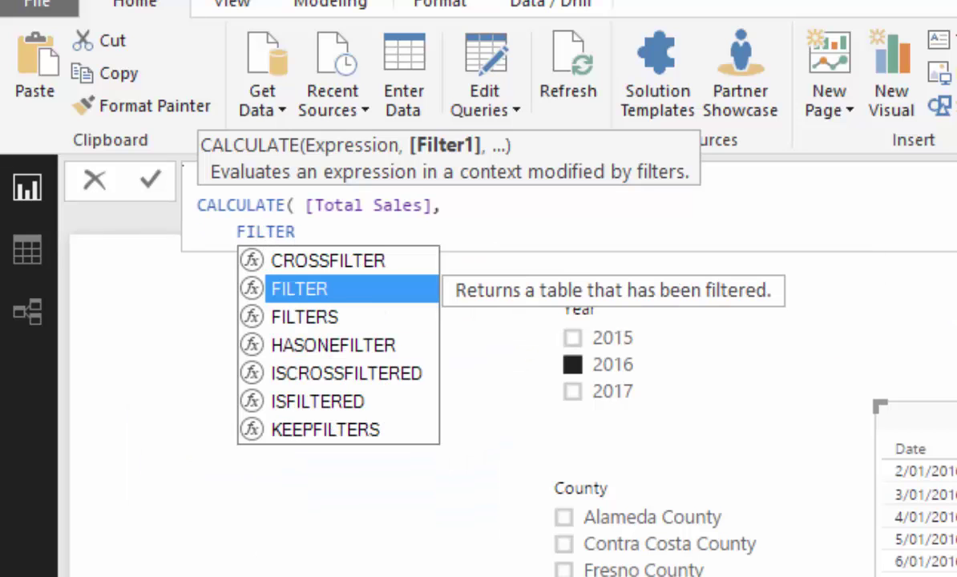
{"action": "type", "text": "("}
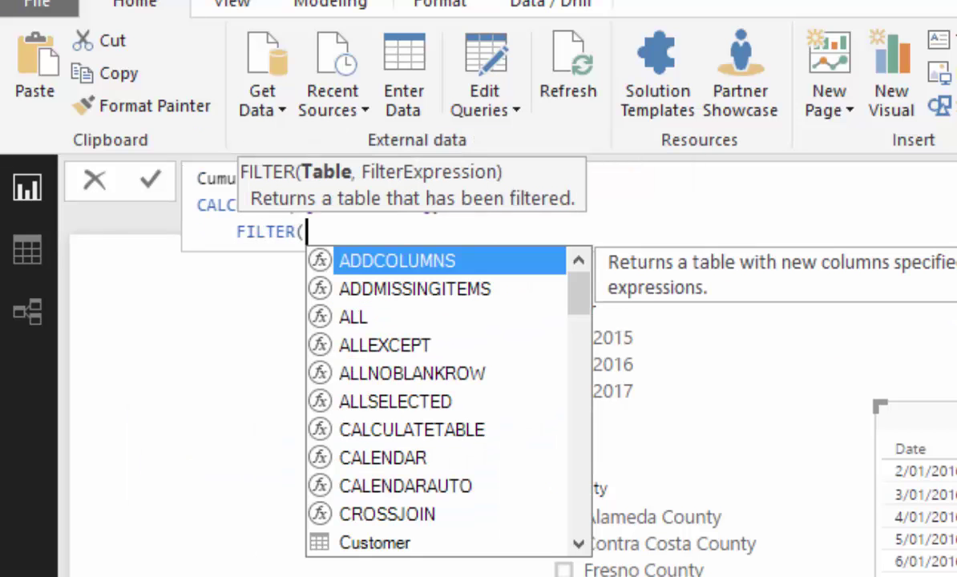
{"action": "left_click", "coordinate": [699, 202]}
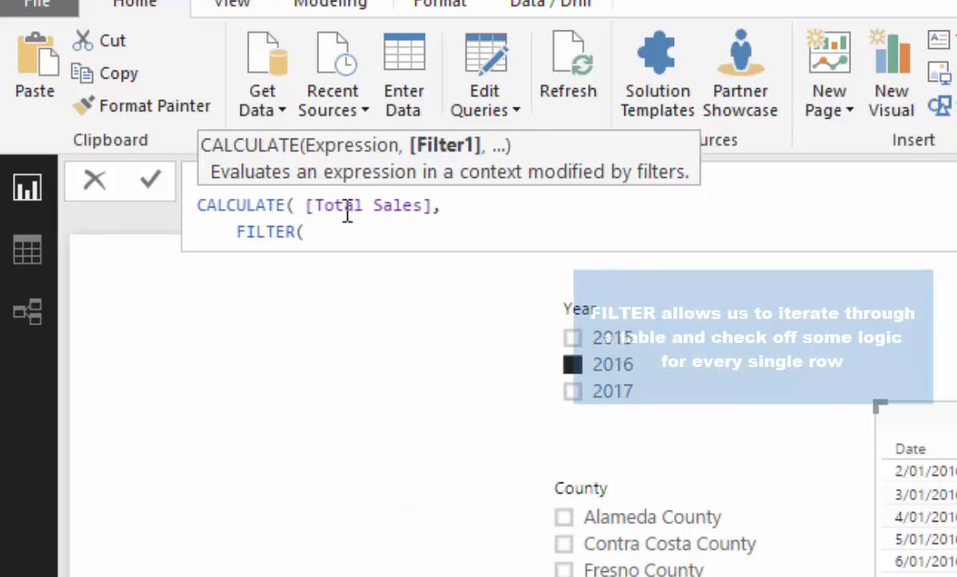
{"action": "left_click", "coordinate": [329, 234]}
- Set FILTER's table argument to ALLSELECTED( Dates ) and begin a new line for the filter expression
{"action": "type", "text": "ALL"}
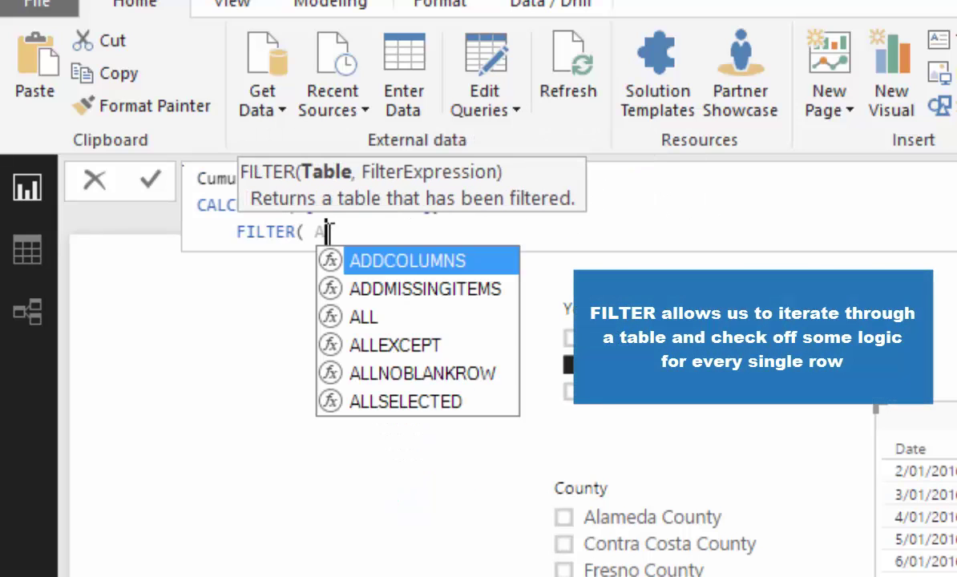
{"action": "key", "text": "Down"}
{"action": "key", "text": "Down"}
{"action": "key", "text": "Down"}
{"action": "key", "text": "Tab"}
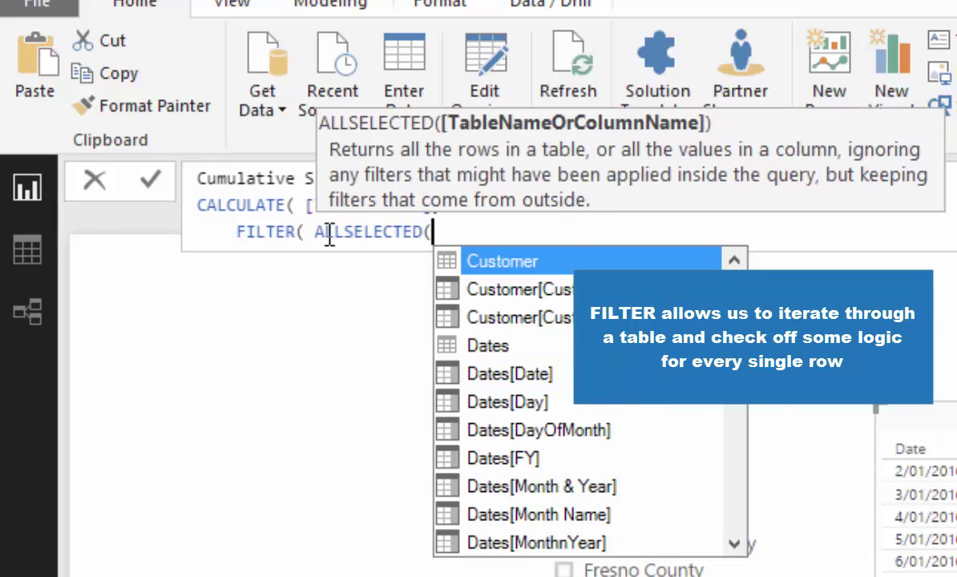
{"action": "type", "text": "Dates"}
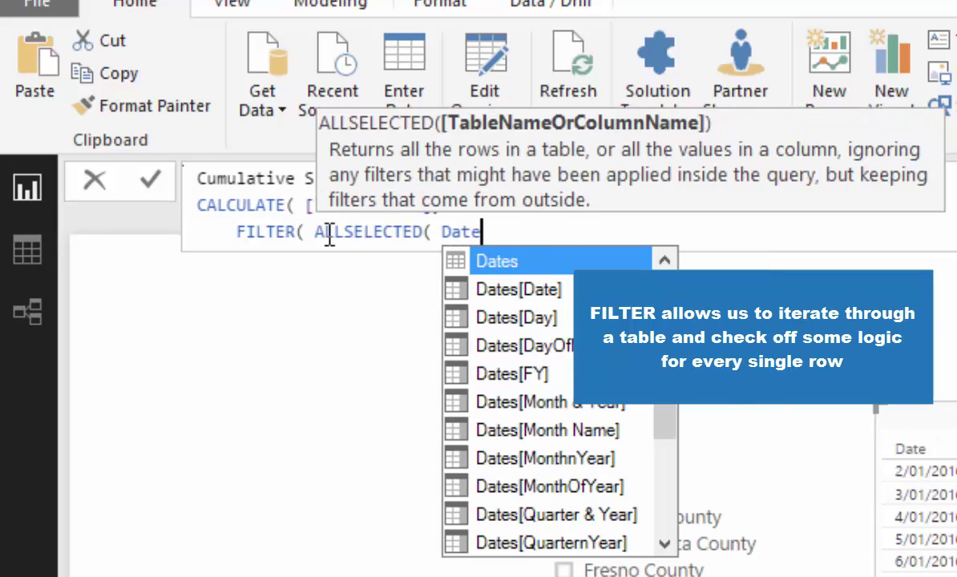
{"action": "key", "text": "Tab"}
{"action": "type", "text": "),"}
{"action": "key", "text": "Return"}
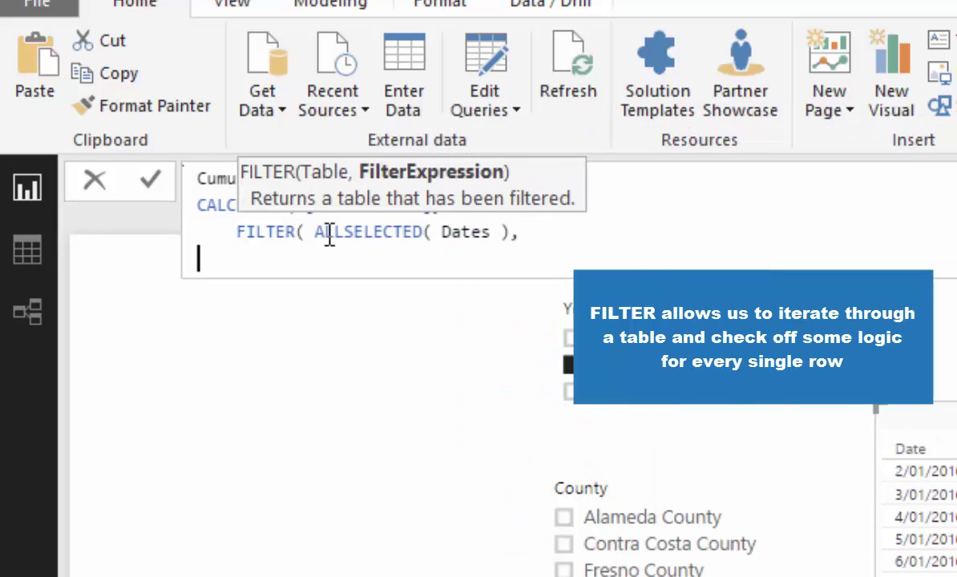
- Indent the new line and start the filter expression with the Dates[Date] column
{"action": "key", "text": "Tab"}
{"action": "key", "text": "Tab"}
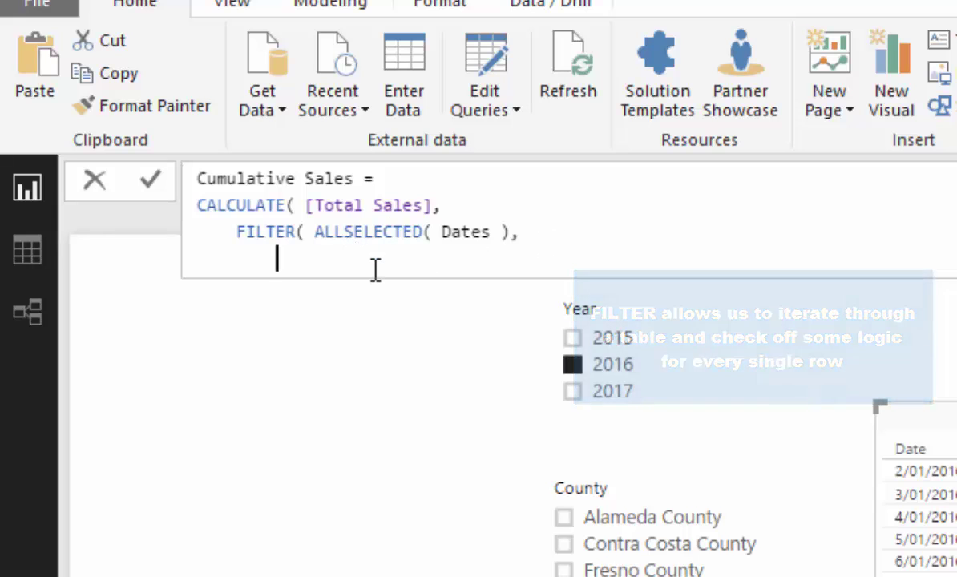
{"action": "type", "text": "D"}
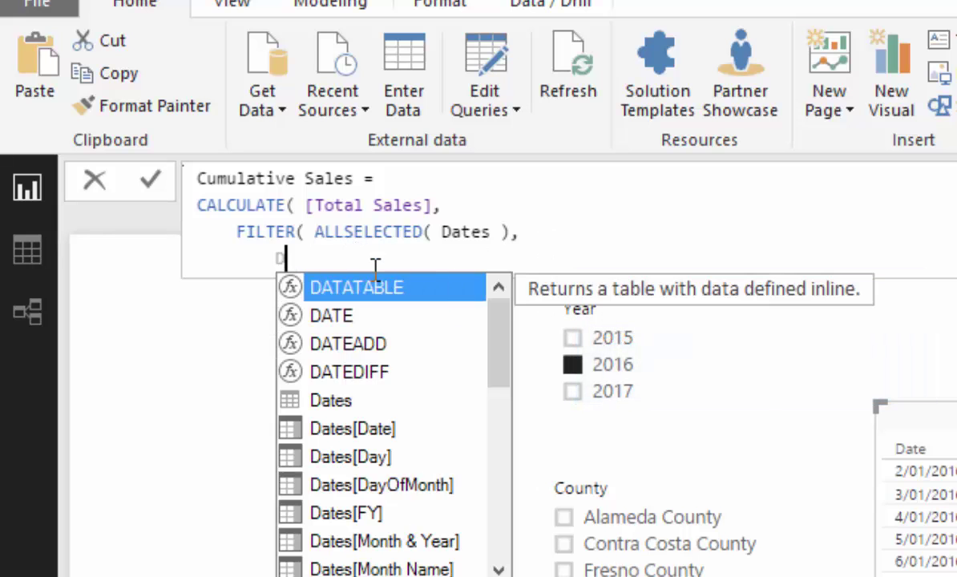
{"action": "type", "text": "ate"}
{"action": "key", "text": "Down"}
{"action": "key", "text": "Down"}
{"action": "key", "text": "Down"}
{"action": "key", "text": "Down"}
{"action": "key", "text": "Tab"}
- Complete the condition with <= MAX( Dates[Date] ) and close the FILTER and CALCULATE functions
{"action": "type", "text": "<= MAX( Date"}
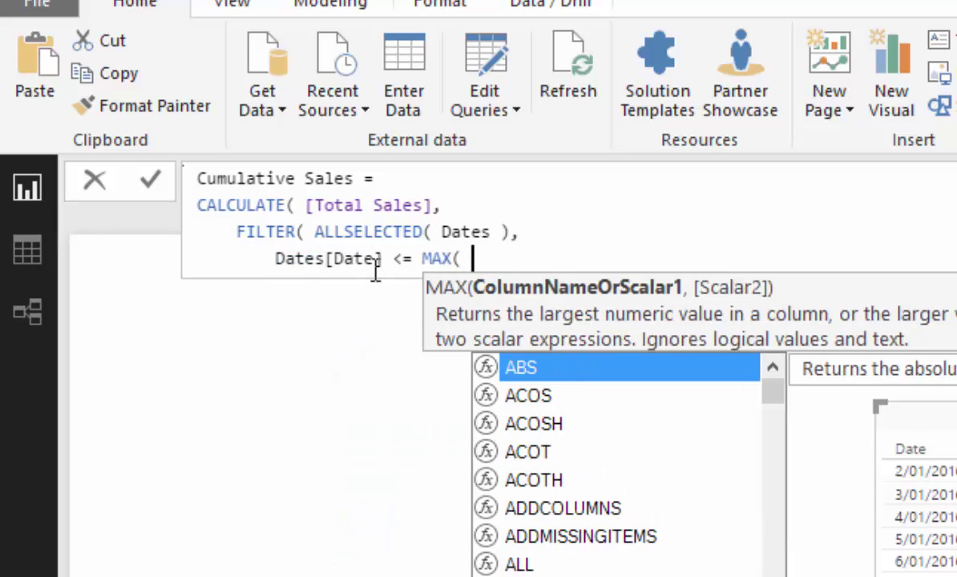
{"action": "key", "text": "Down"}
{"action": "key", "text": "Down"}
{"action": "key", "text": "Down"}
{"action": "key", "text": "Down"}
{"action": "key", "text": "Tab"}
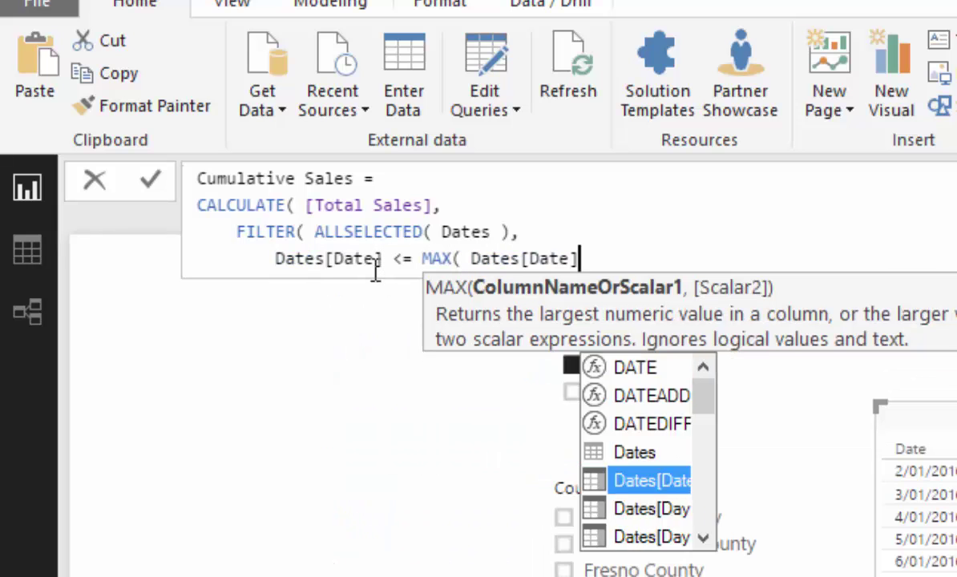
{"action": "type", "text": ") )"}
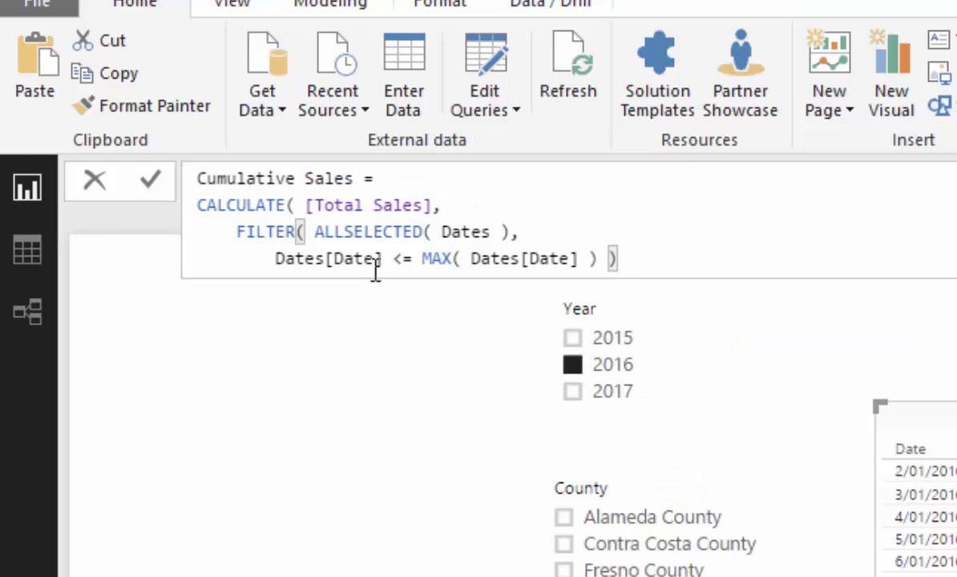
{"action": "type", "text": ")"}
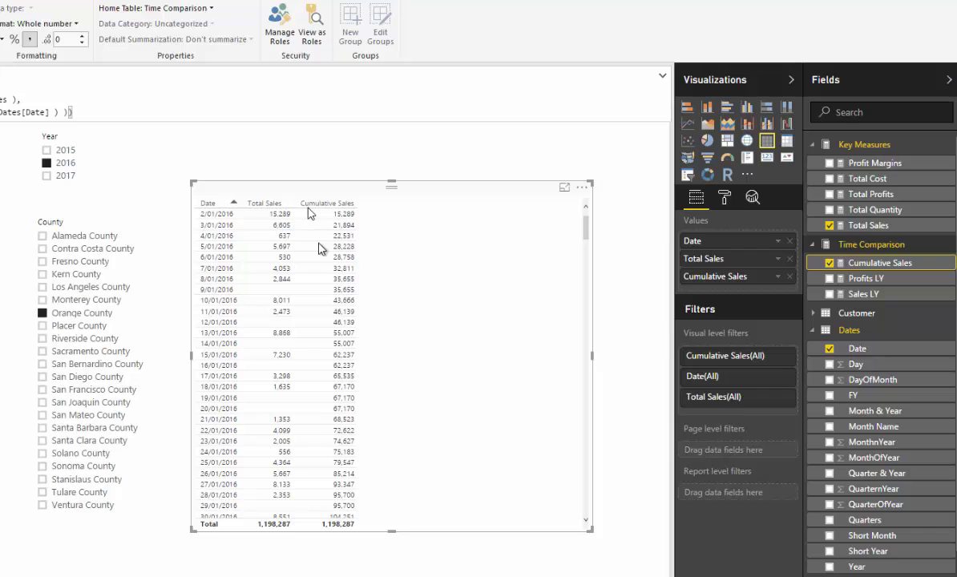
- Move the daily sales table up slightly and highlight the whole Cumulative Sales formula for review
{"action": "left_click_drag", "start_coordinate": [453, 240], "coordinate": [456, 233]}
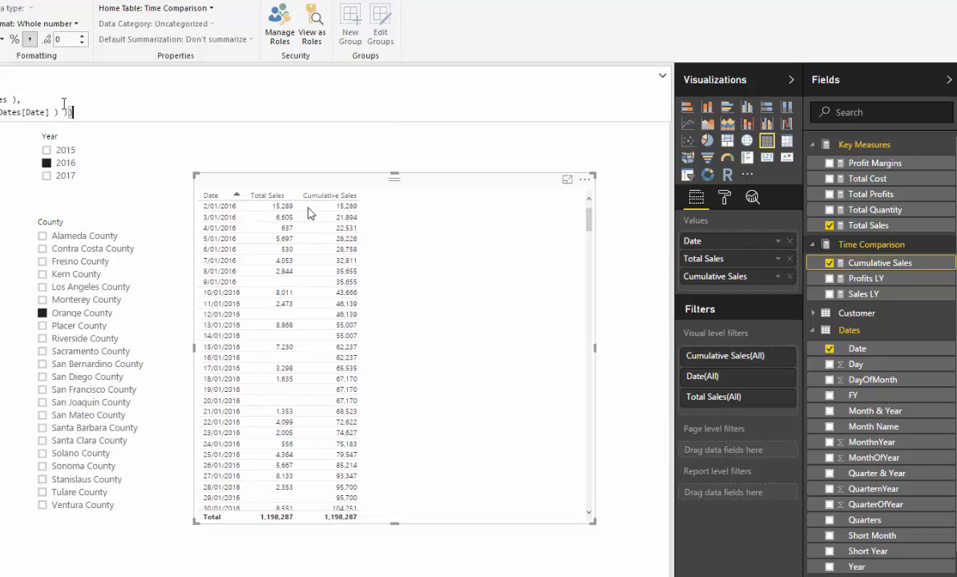
{"action": "key", "text": "ctrl+a"}
{"action": "left_click", "coordinate": [96, 115]}
{"action": "key", "text": "ctrl+a"}
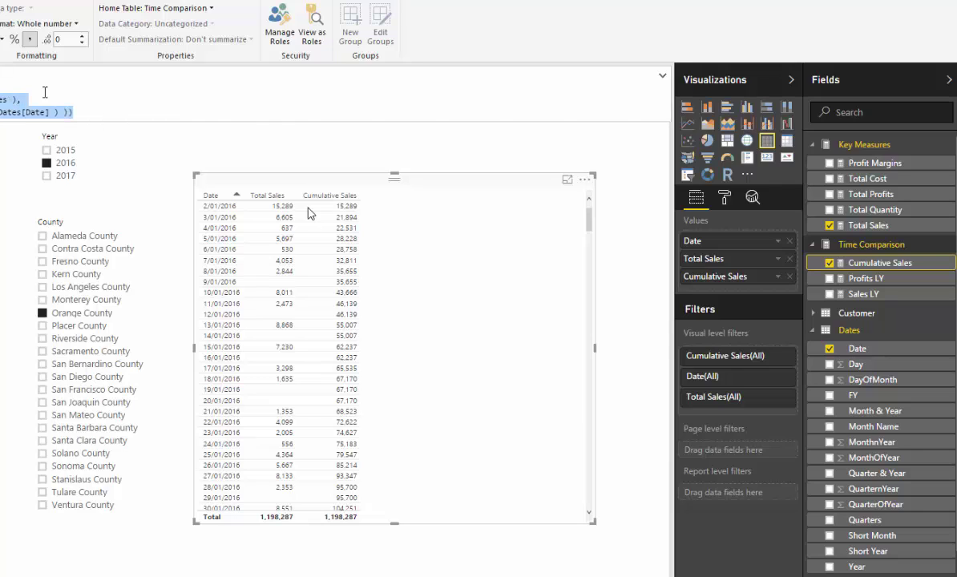
{"action": "left_click", "coordinate": [87, 113]}
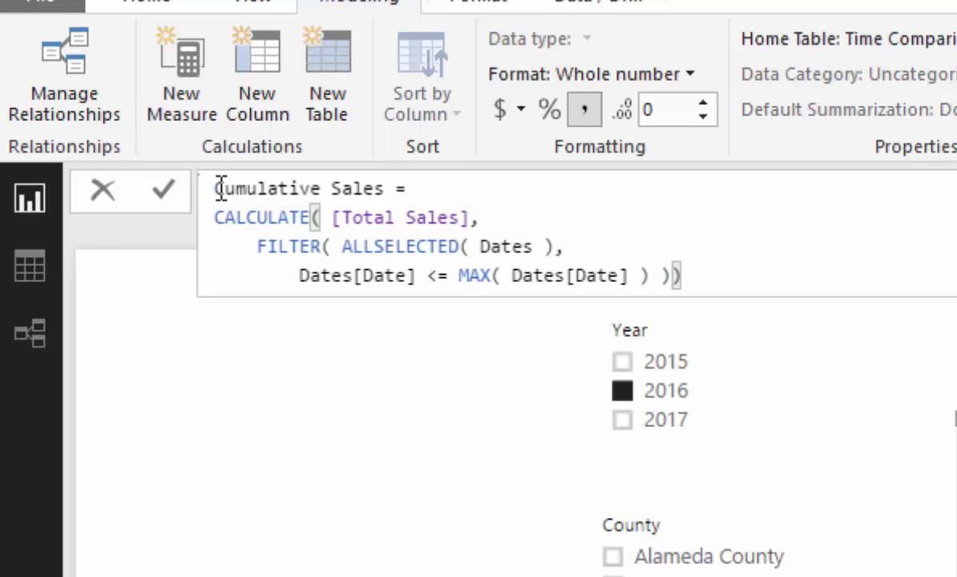
- Examine the Cumulative Sales formula part by part: CALCULATE, [Total Sales], the FILTER over ALLSELECTED( Dates ), and MAX( Dates[Date] )
{"action": "left_click", "coordinate": [216, 217]}
{"action": "left_click_drag", "start_coordinate": [216, 217], "coordinate": [321, 217]}
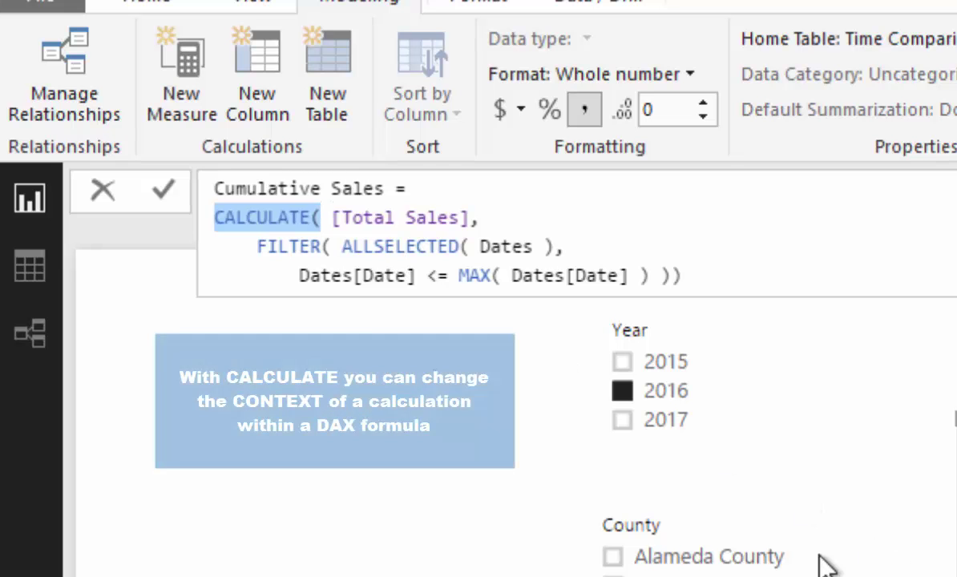
{"action": "left_click_drag", "start_coordinate": [475, 217], "coordinate": [333, 217]}
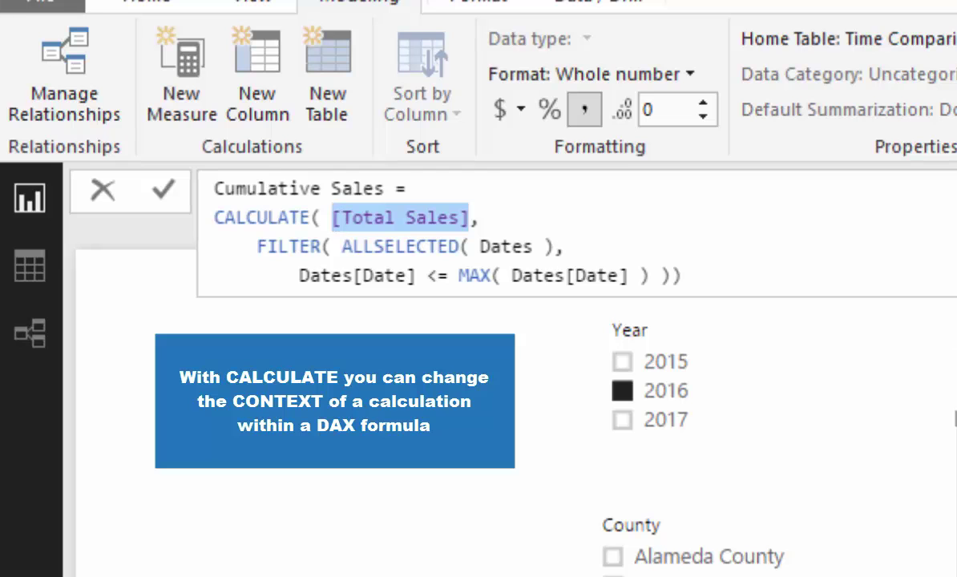
{"action": "left_click", "coordinate": [953, 240]}
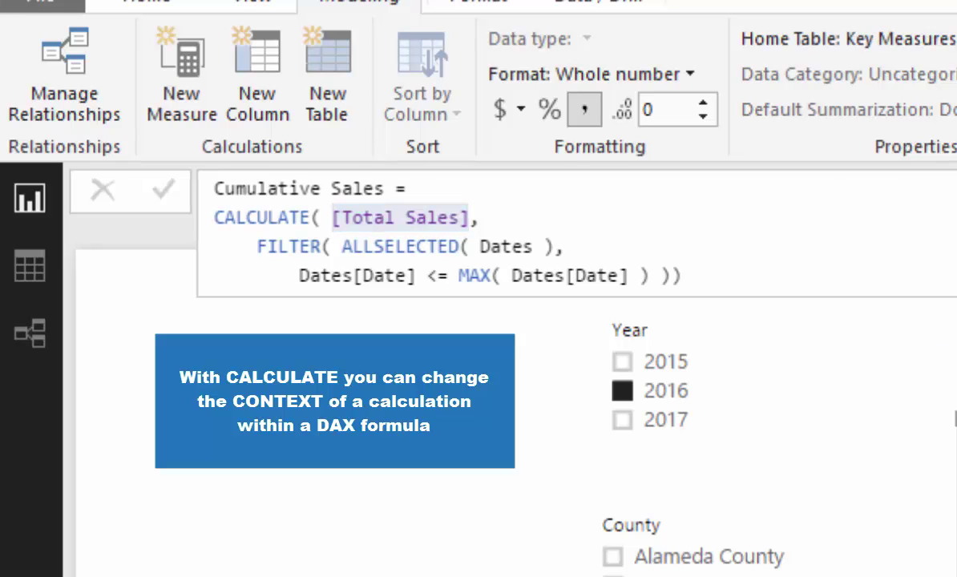
{"action": "left_click_drag", "start_coordinate": [801, 188], "coordinate": [182, 167]}
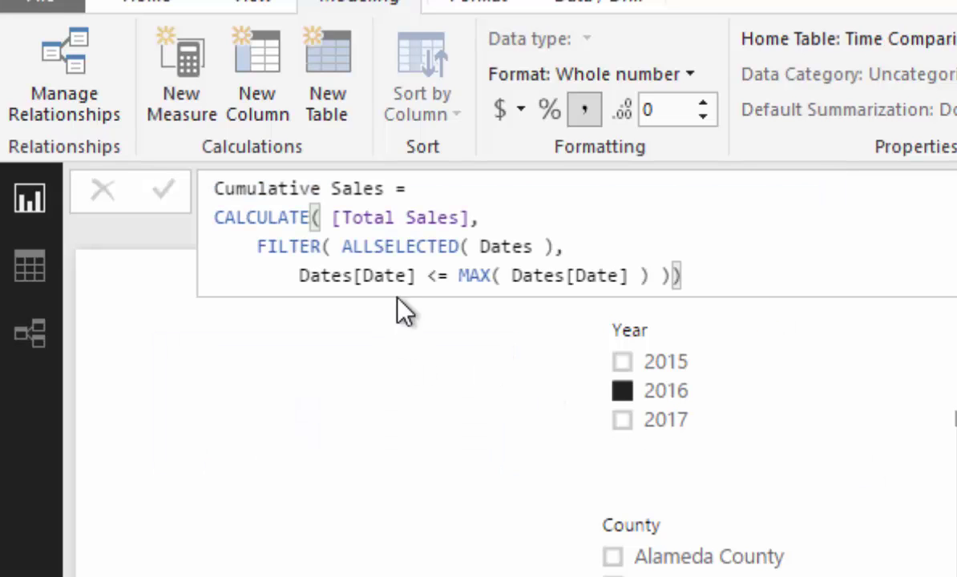
{"action": "left_click_drag", "start_coordinate": [258, 247], "coordinate": [765, 274]}
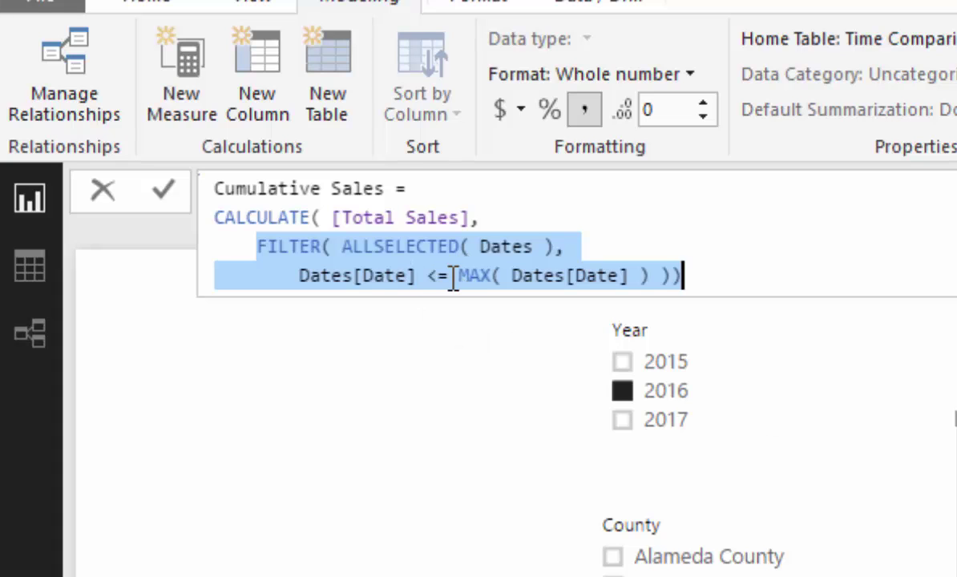
{"action": "left_click_drag", "start_coordinate": [458, 276], "coordinate": [655, 278]}
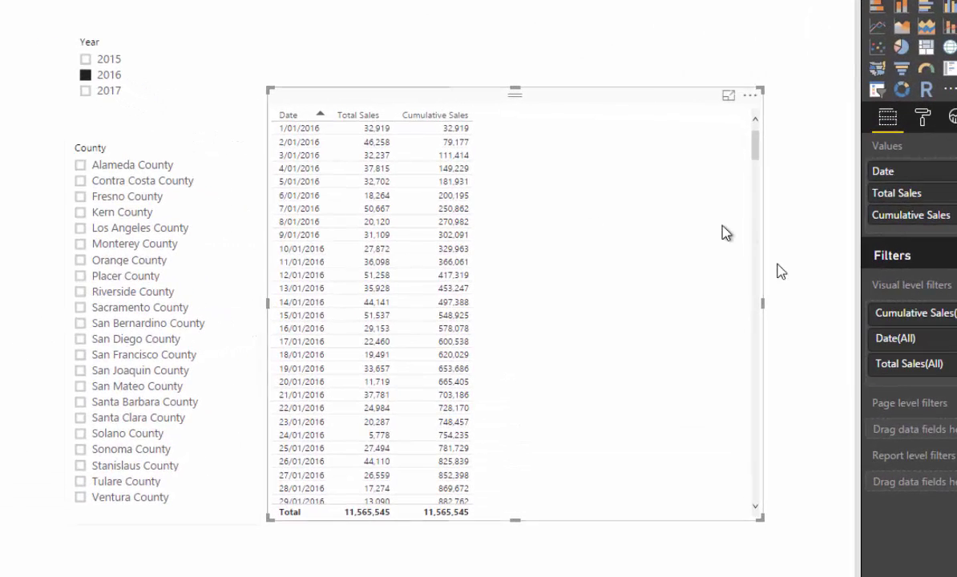
- Shrink the daily sales table to less than half its height and place a copy of it below
{"action": "left_click_drag", "start_coordinate": [758, 508], "coordinate": [748, 263]}
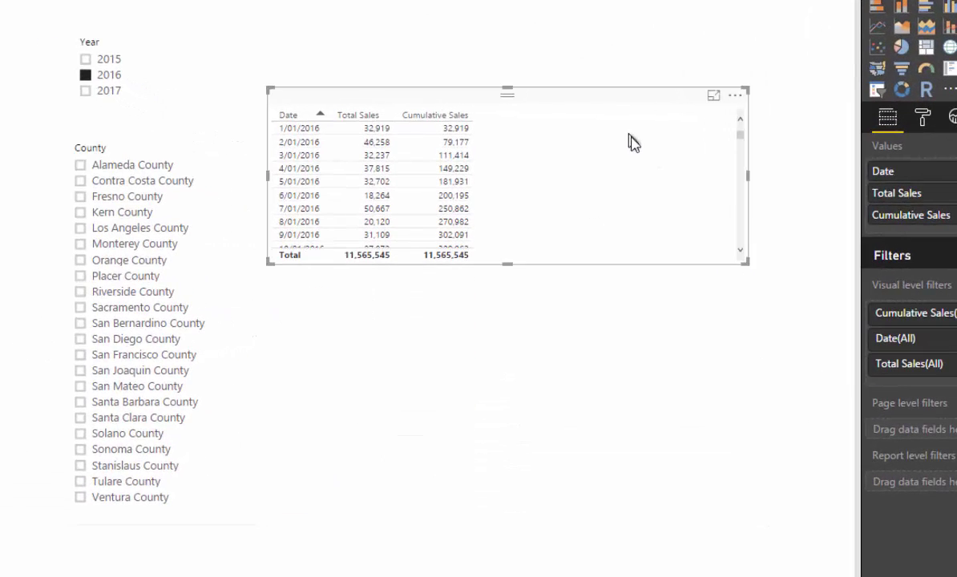
{"action": "mouse_move", "coordinate": [616, 105]}
{"action": "left_mouse_down"}
{"action": "mouse_move", "coordinate": [611, 86]}
{"action": "mouse_move", "coordinate": [606, 106]}
{"action": "left_mouse_up"}
{"action": "key", "text": "ctrl+c"}
{"action": "key", "text": "ctrl+v"}
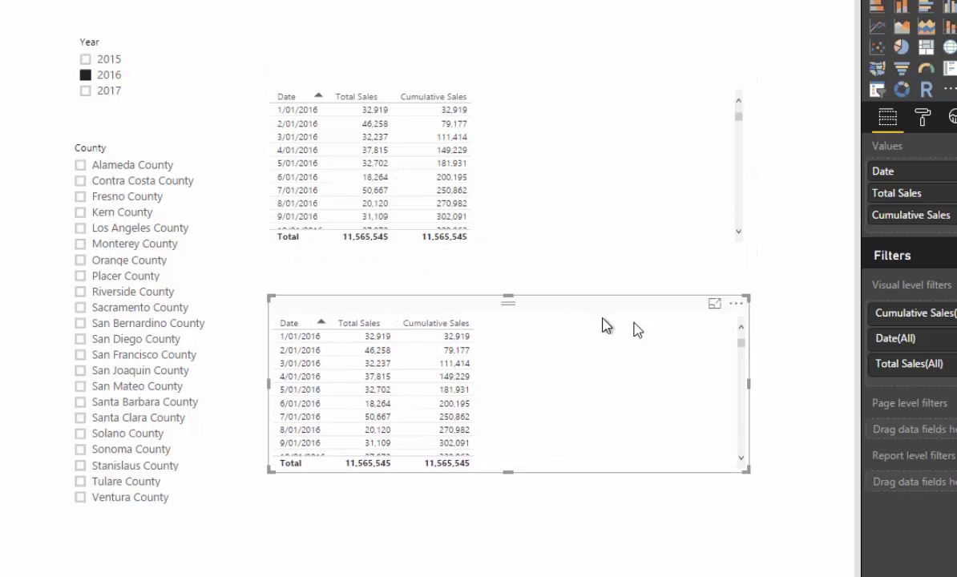
- Turn the copied table into an area chart of Cumulative Sales by Date without Total Sales, and make it taller
{"action": "left_click", "coordinate": [881, 213]}
{"action": "left_click", "coordinate": [752, 121]}
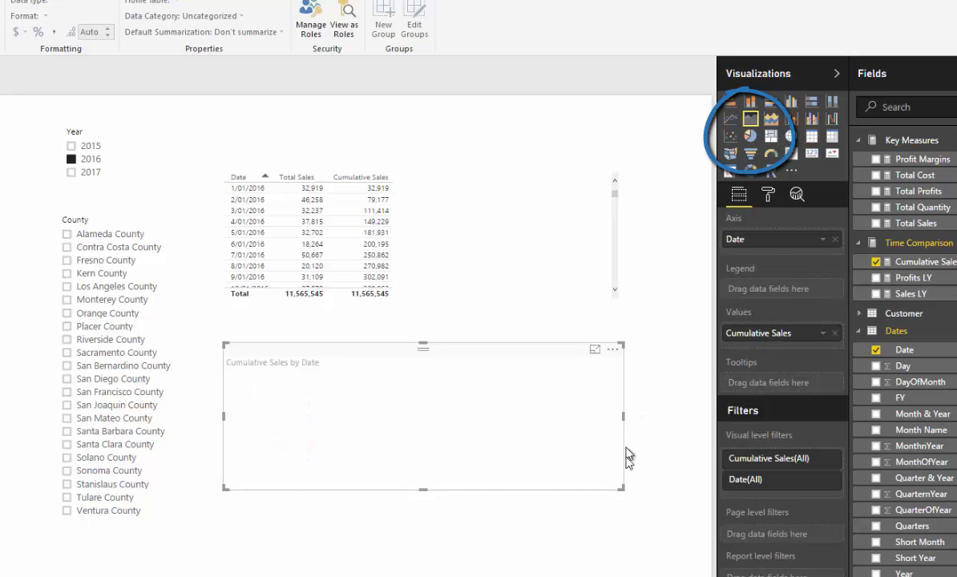
{"action": "left_click", "coordinate": [627, 503]}
{"action": "left_click", "coordinate": [619, 485]}
{"action": "mouse_move", "coordinate": [621, 489]}
{"action": "left_mouse_down"}
{"action": "mouse_move", "coordinate": [622, 572]}
{"action": "mouse_move", "coordinate": [620, 535]}
{"action": "left_mouse_up"}
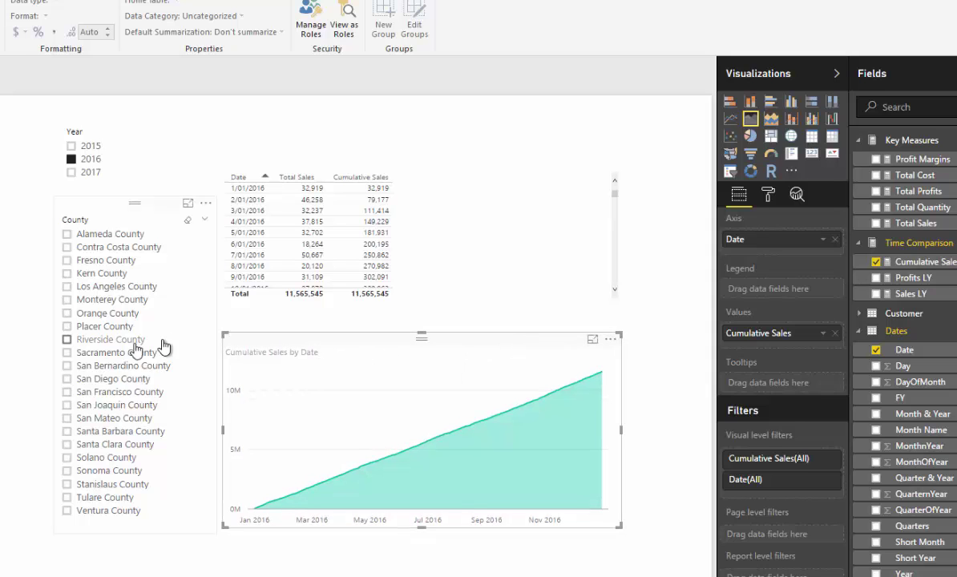
- Filter the table and chart by single counties in turn, including San Bernardino and San Joaquin, finishing with Santa Barbara County
{"action": "left_click", "coordinate": [76, 341]}
{"action": "left_click", "coordinate": [67, 366]}
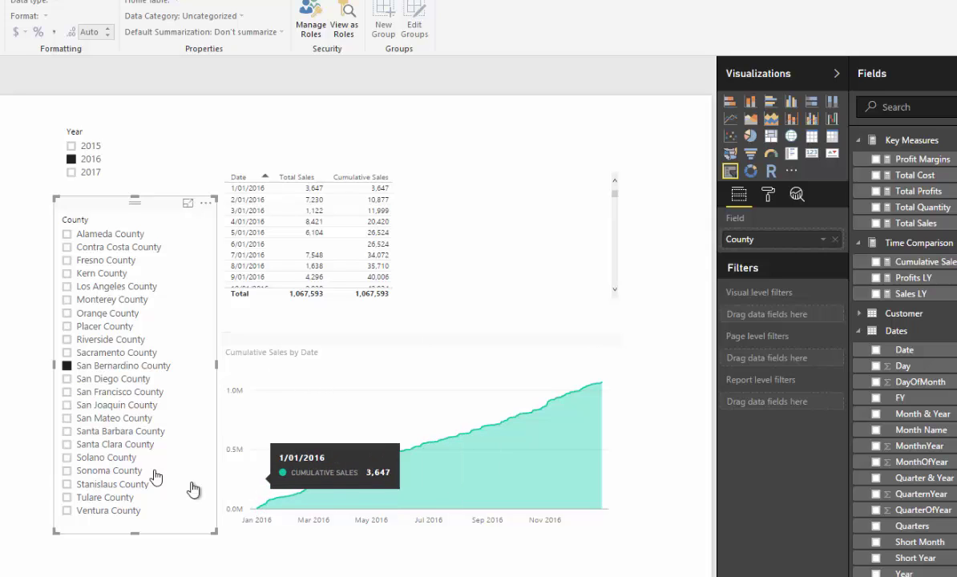
{"action": "left_click", "coordinate": [67, 406]}
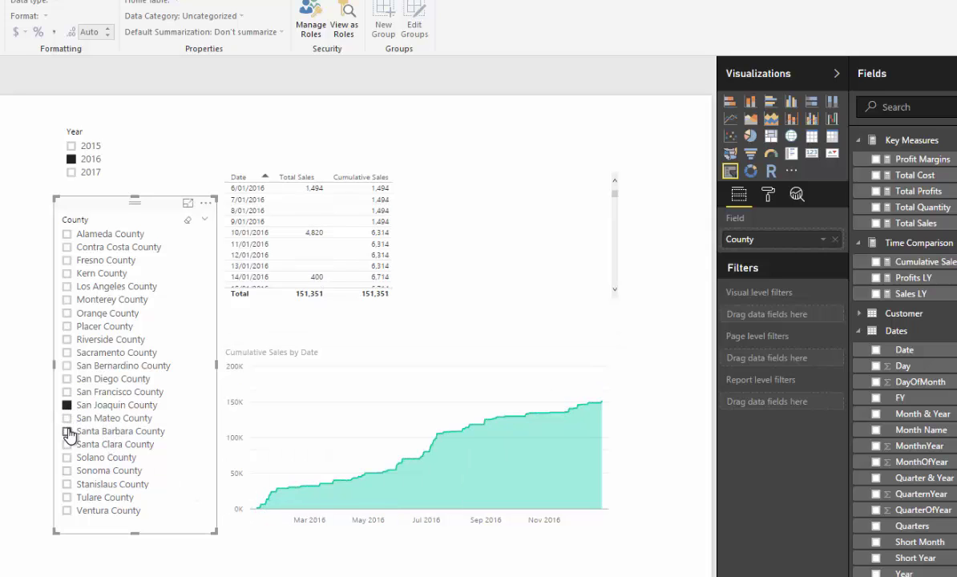
{"action": "left_click", "coordinate": [68, 432]}
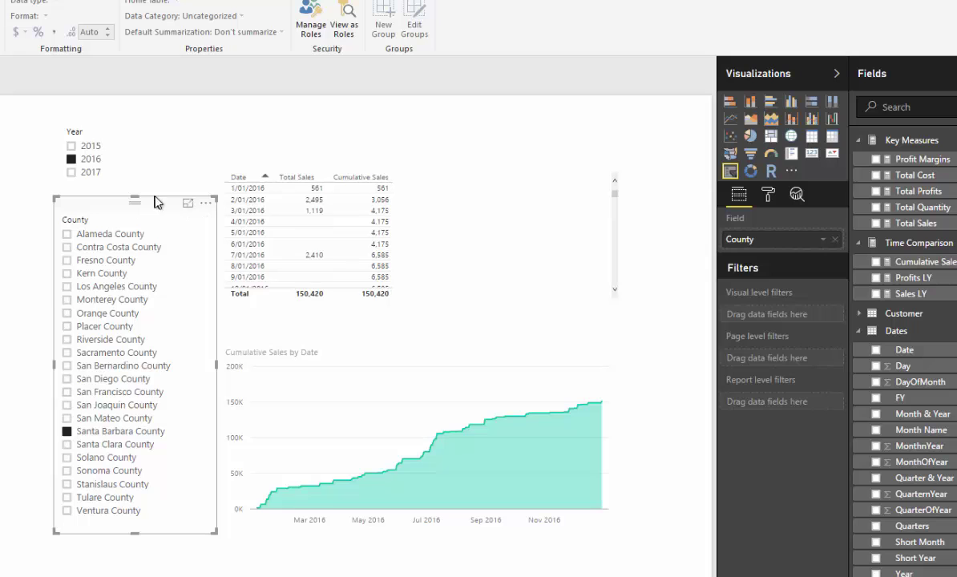
- Turn off single selection in the County slicer's selection controls
{"action": "left_click", "coordinate": [769, 202]}
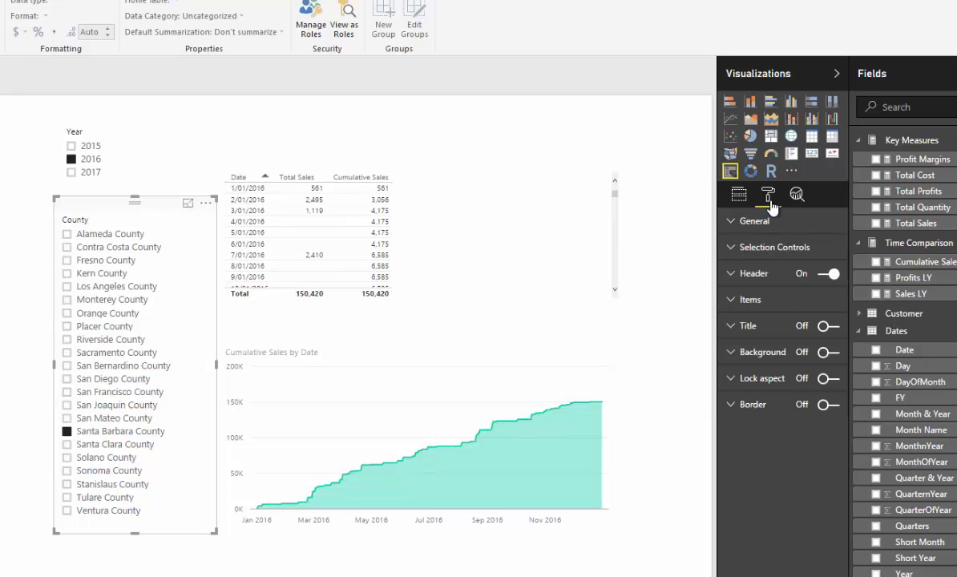
{"action": "left_click", "coordinate": [732, 249]}
{"action": "left_click", "coordinate": [823, 299]}
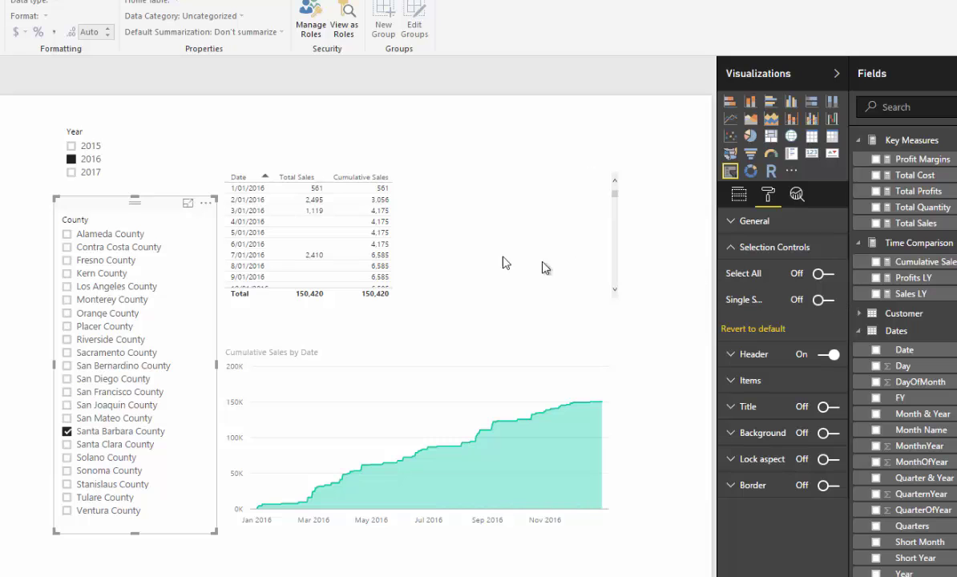
- Add San Joaquin, San Francisco, San Bernardino, Riverside and Placer counties to the County slicer selection
{"action": "left_click", "coordinate": [66, 405]}
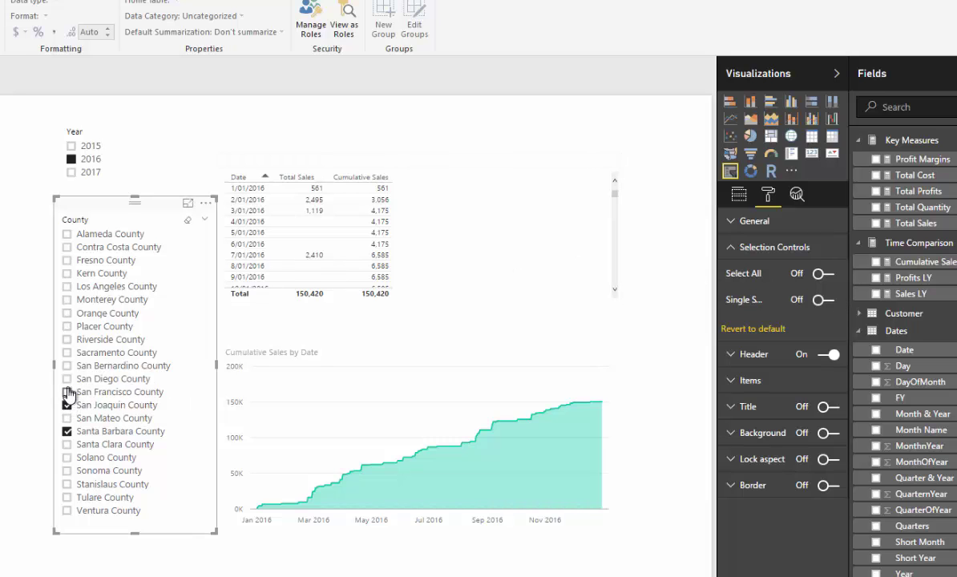
{"action": "left_click", "coordinate": [67, 392]}
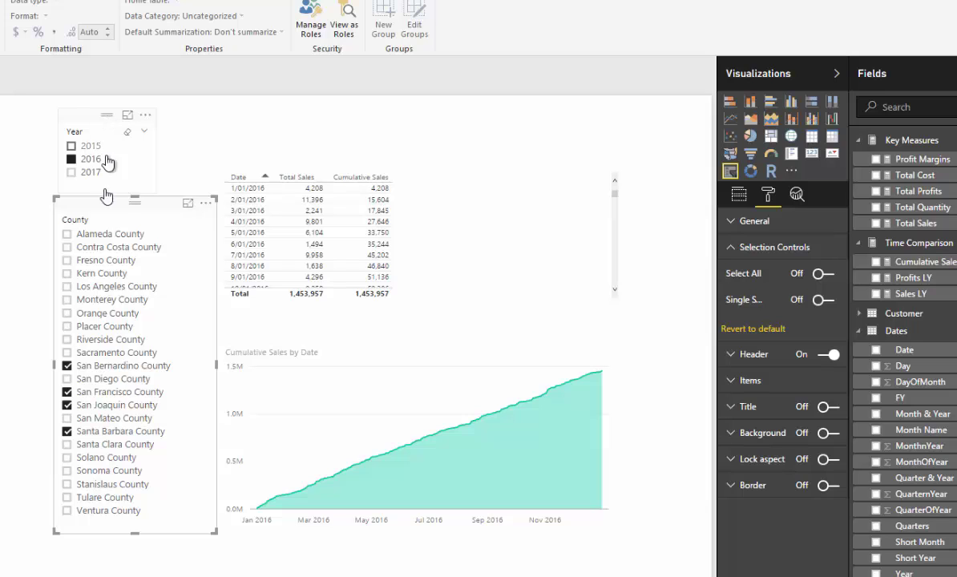
{"action": "left_click", "coordinate": [64, 343]}
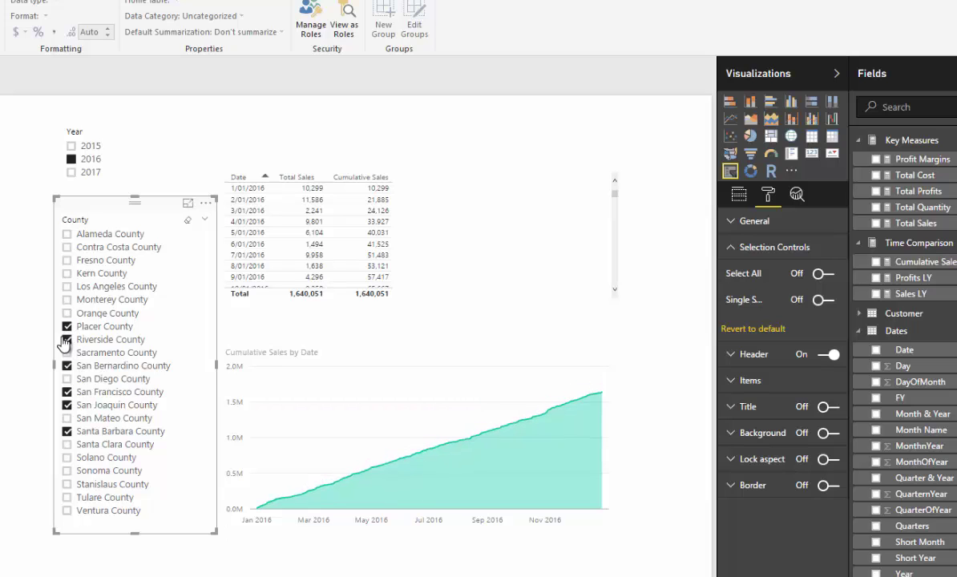